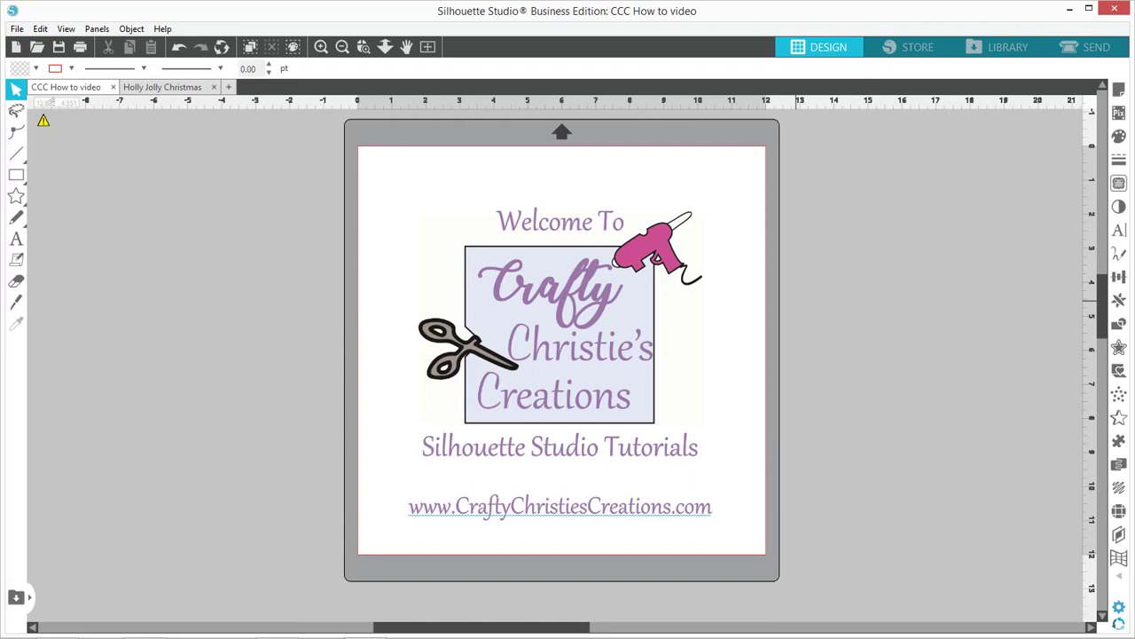
Switch to the Holly Jolly Christmas document tab.
click(191, 89)
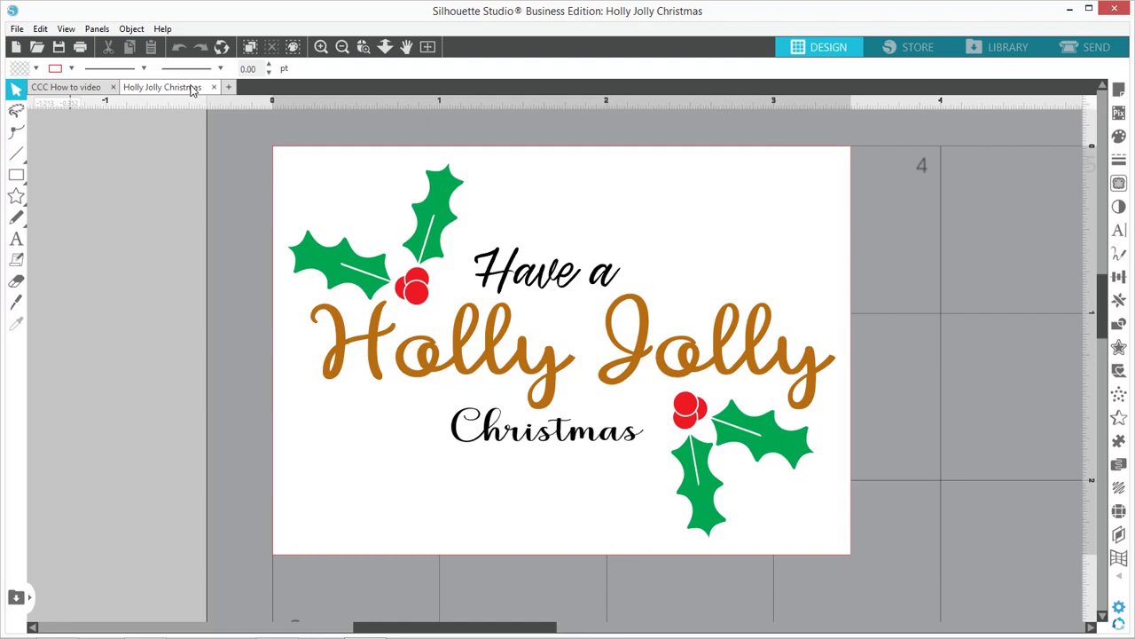
Open Holly Jolly Christmas.dxf as a new document.
click(36, 49)
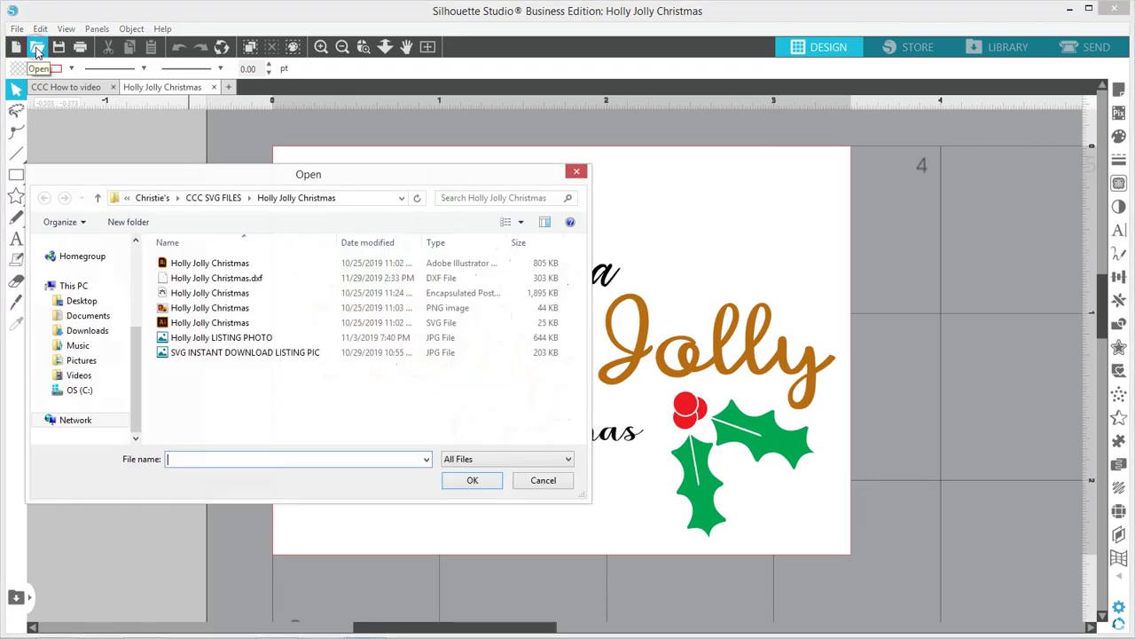
click(337, 280)
click(473, 481)
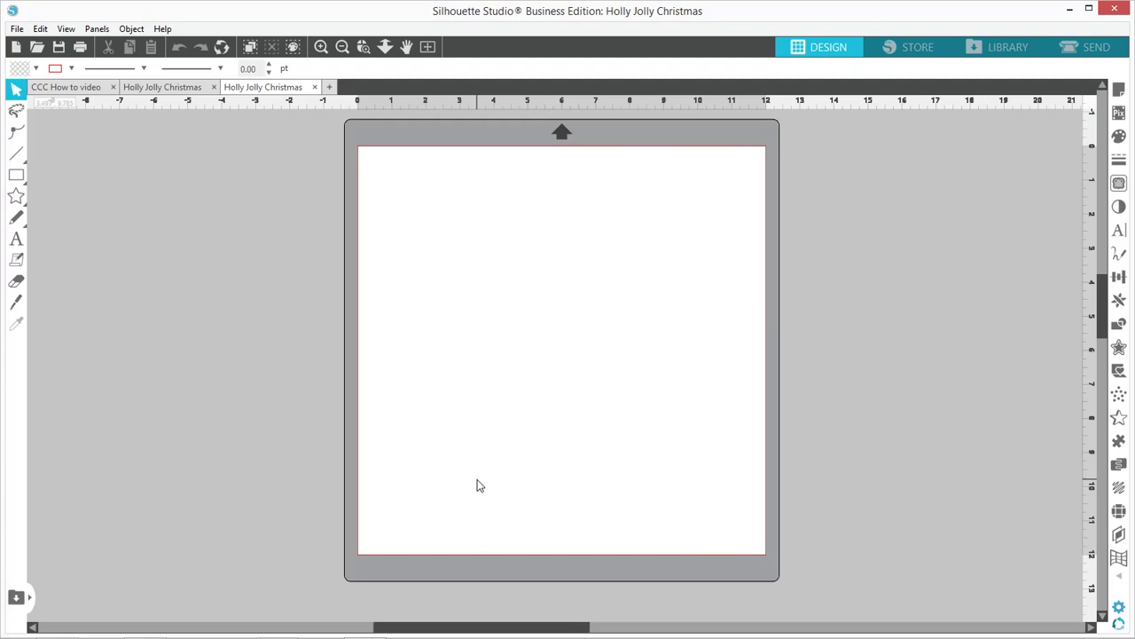
Zoom out repeatedly until the imported Holly Jolly design appears left of the mat.
click(342, 48)
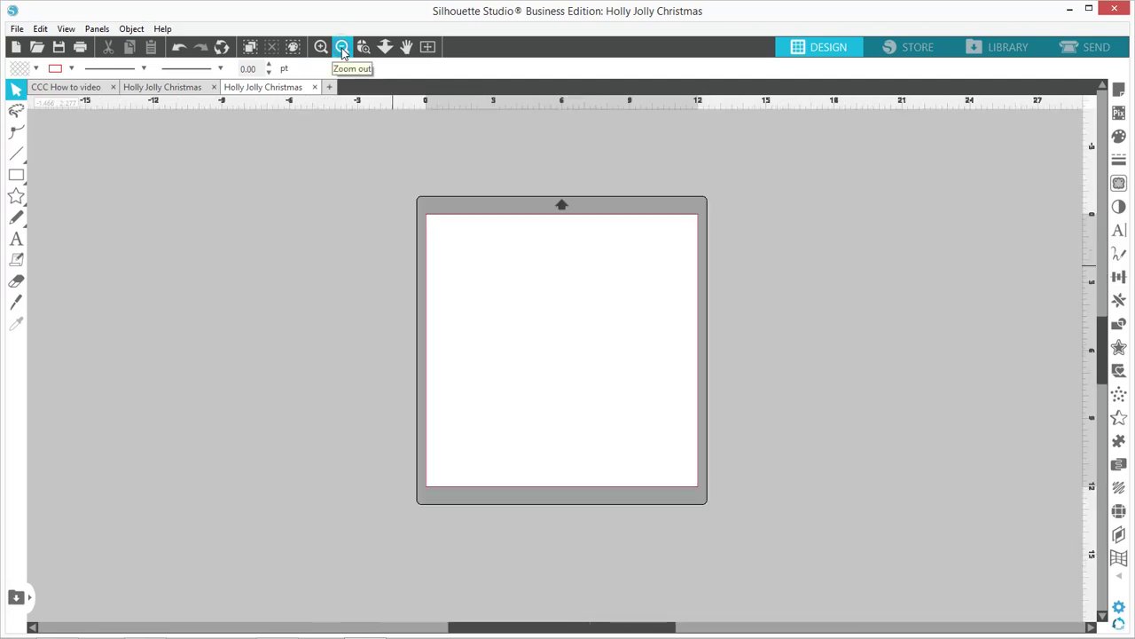
click(342, 48)
click(341, 48)
click(341, 48)
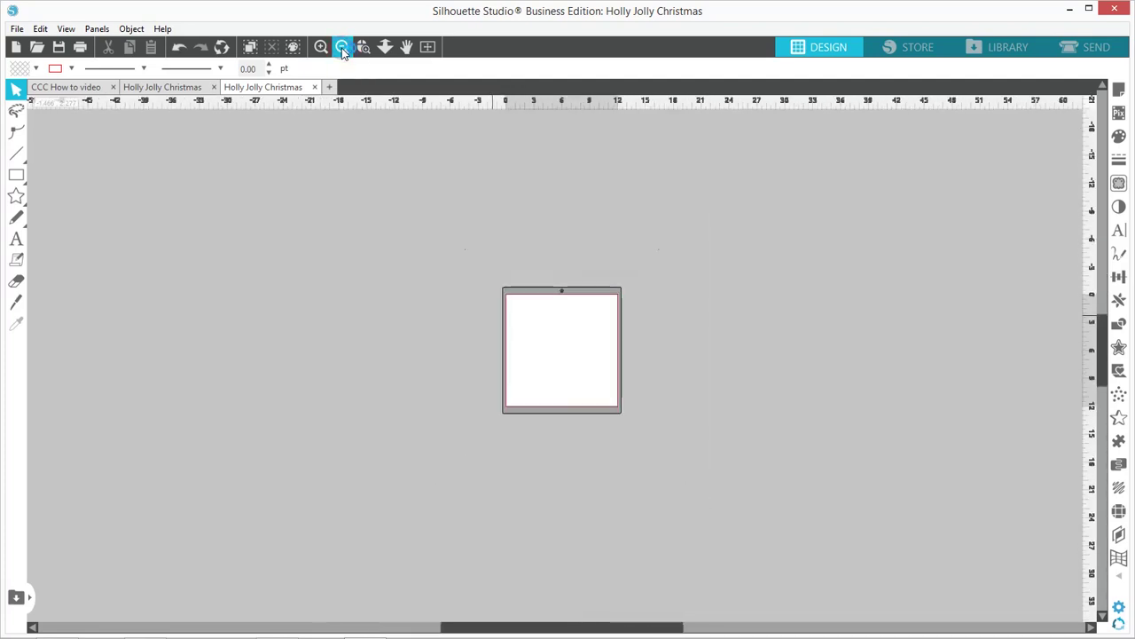
click(343, 49)
click(342, 49)
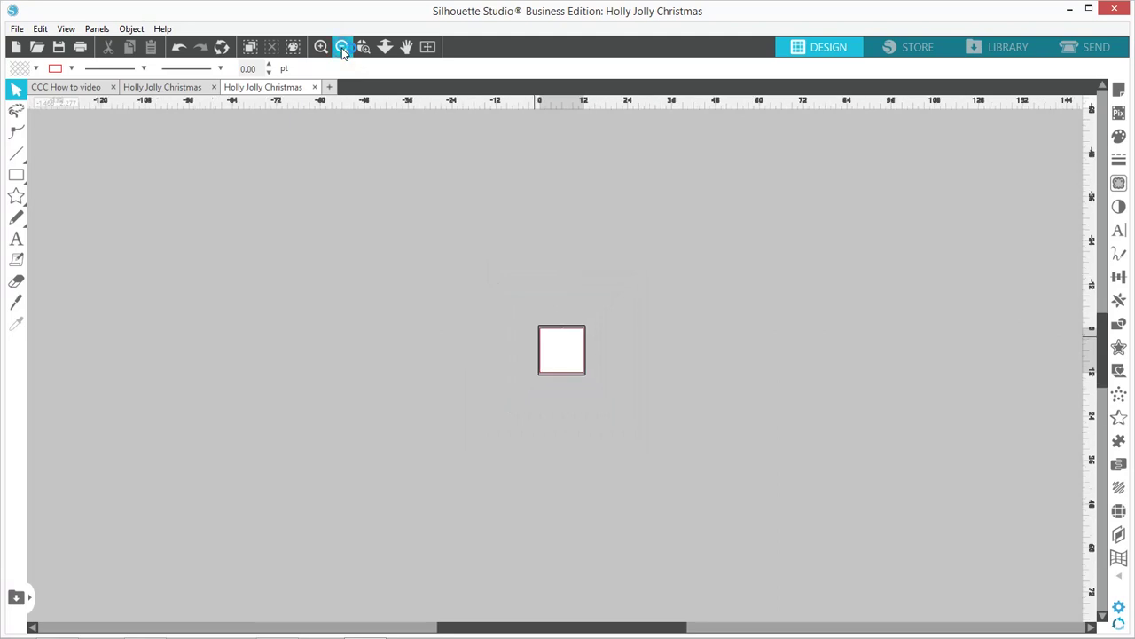
click(342, 49)
click(342, 48)
click(343, 49)
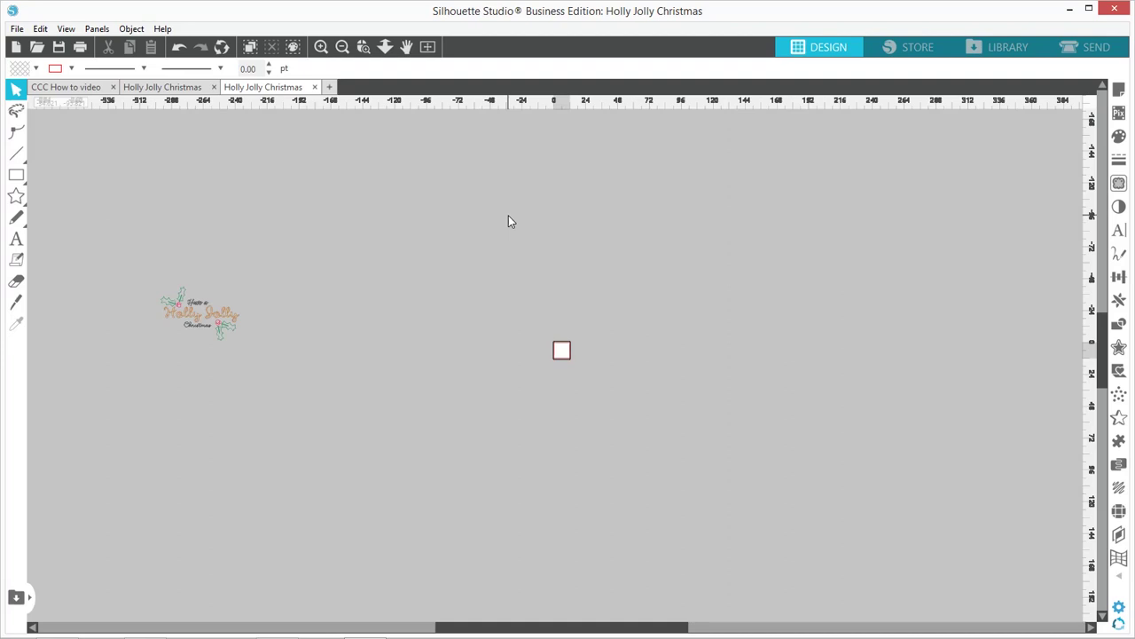
Select all shapes, group them into one 59.012 × 40.251 in object, and centre it on the page.
key(ctrl+a)
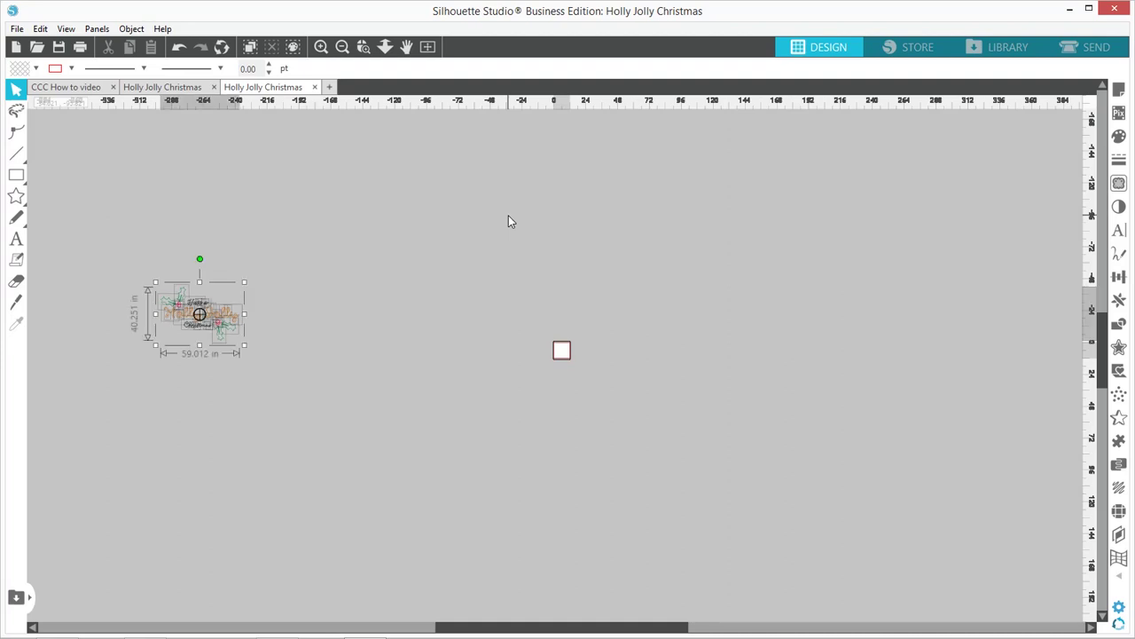
click(40, 30)
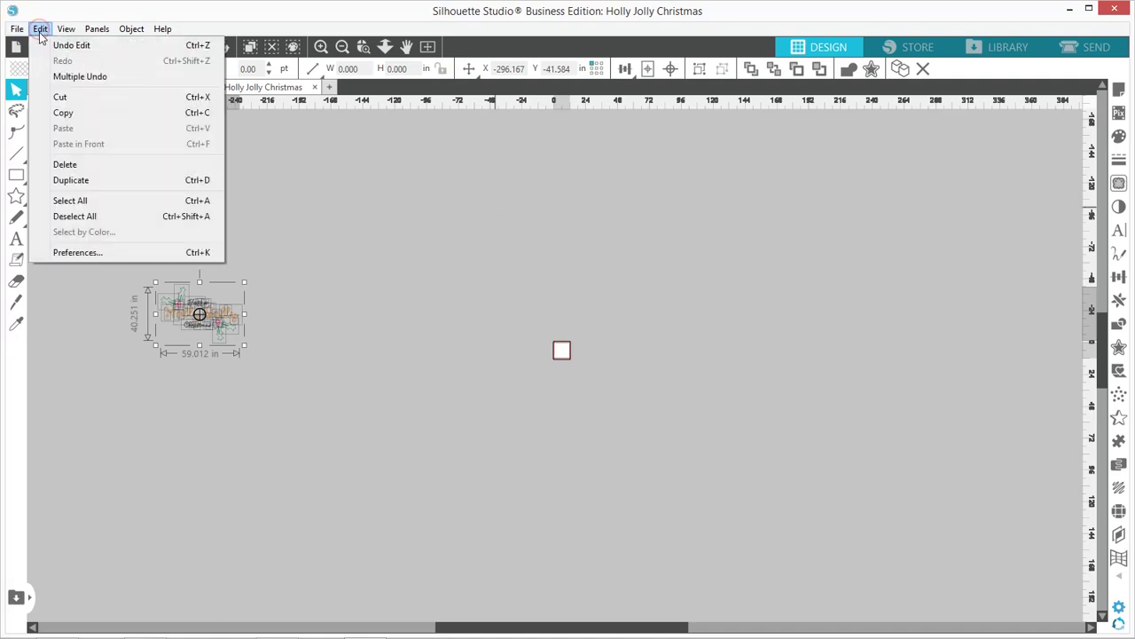
click(99, 202)
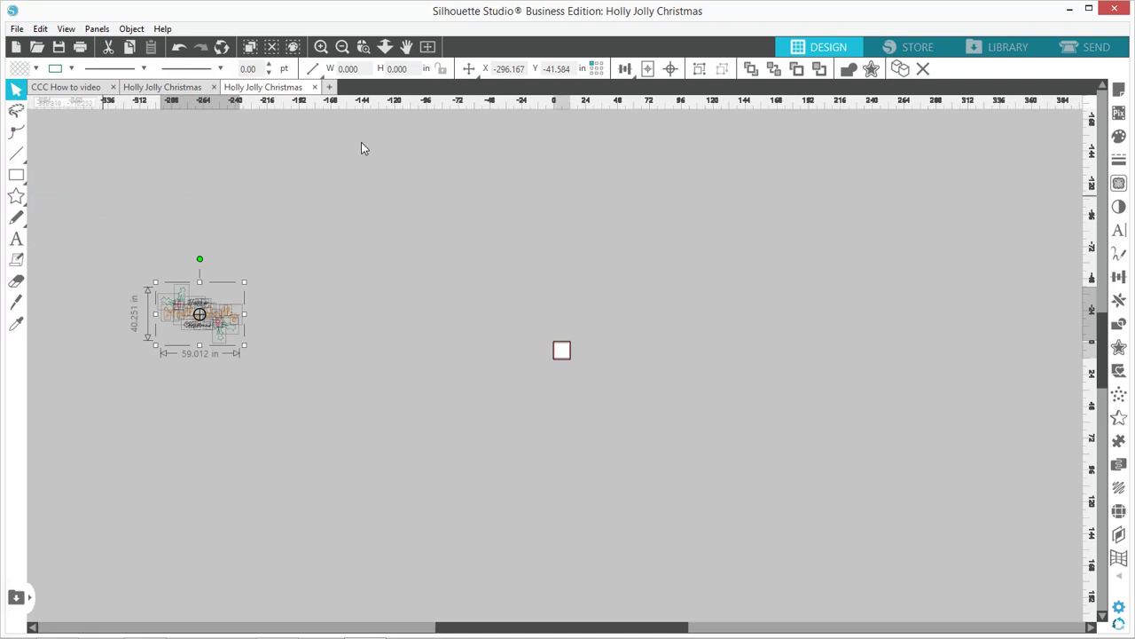
click(699, 69)
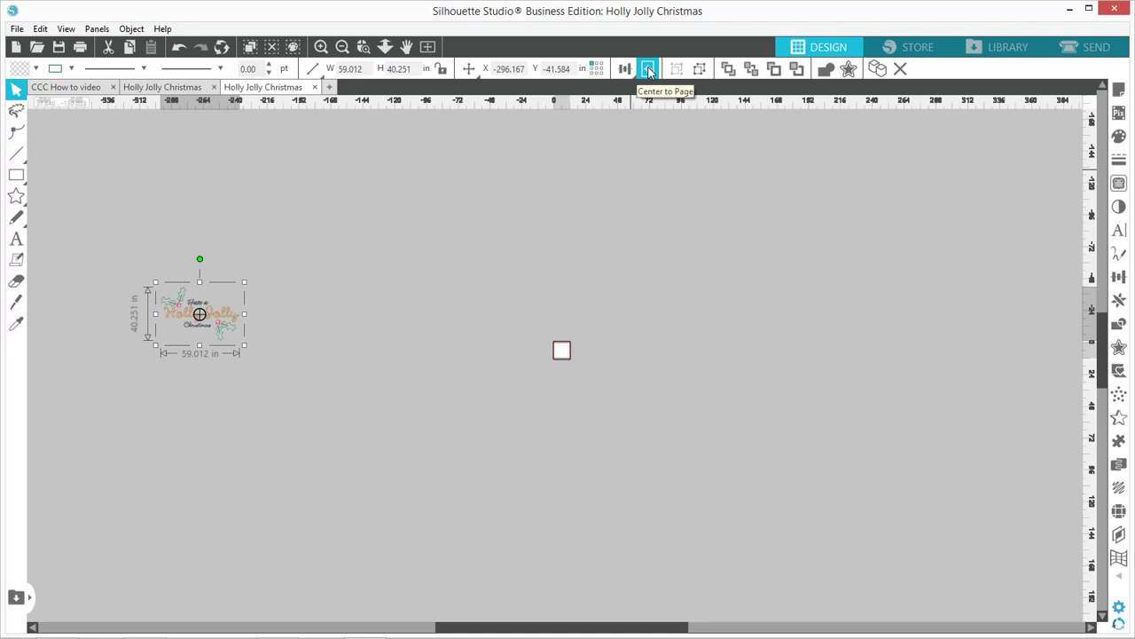
click(649, 71)
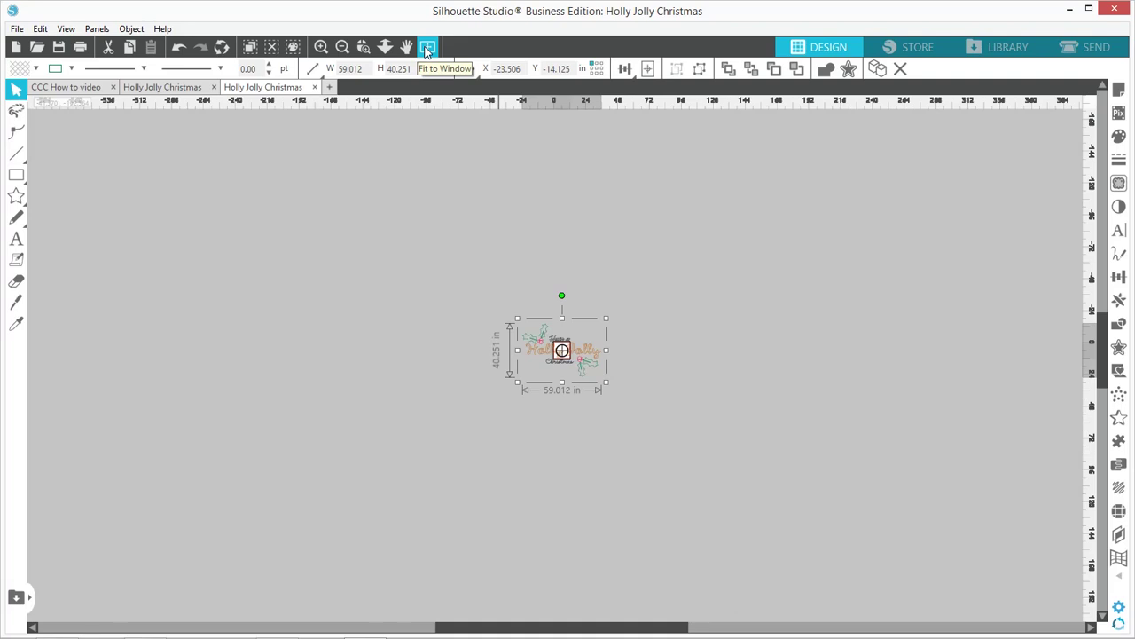
click(426, 49)
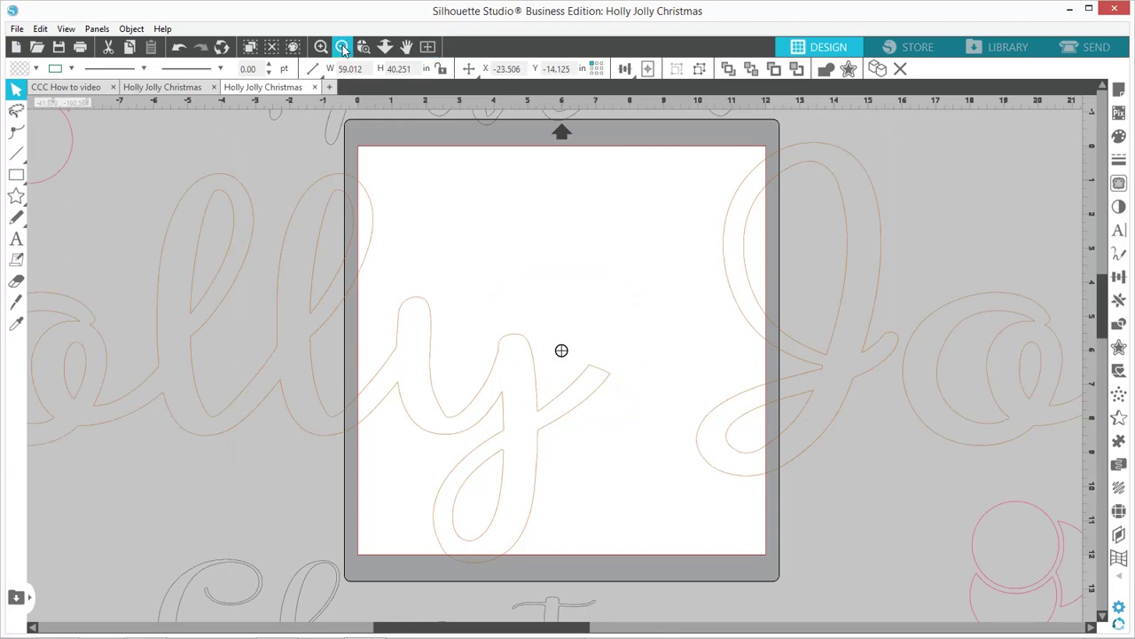
Shrink the oversized grouped design to about 31 inches wide by its corner handle.
click(342, 49)
click(342, 49)
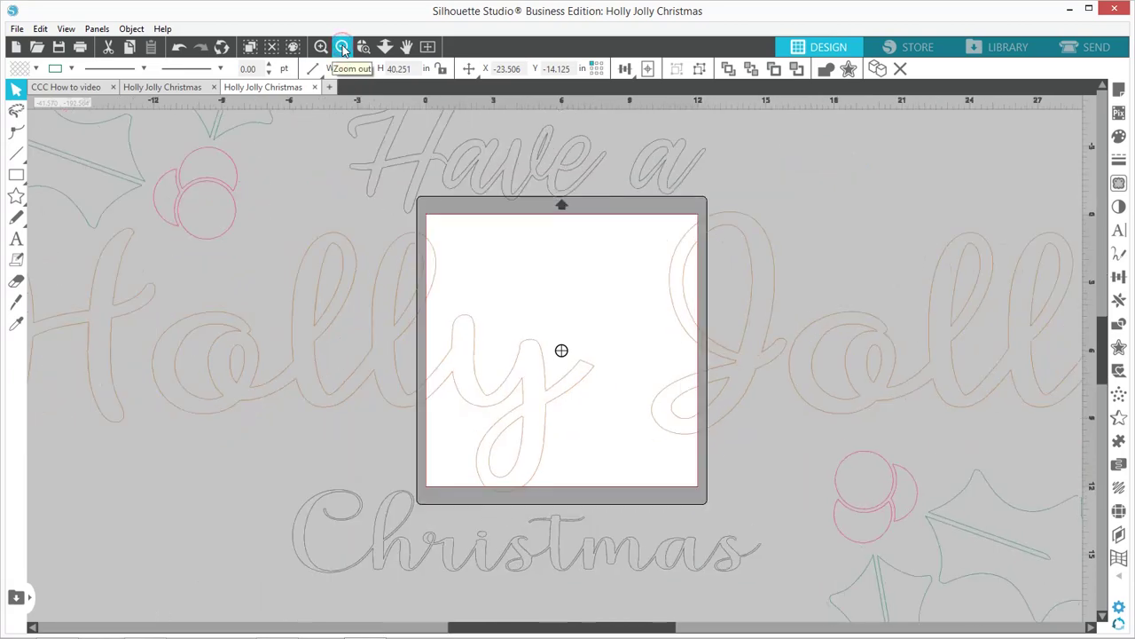
click(343, 49)
click(342, 49)
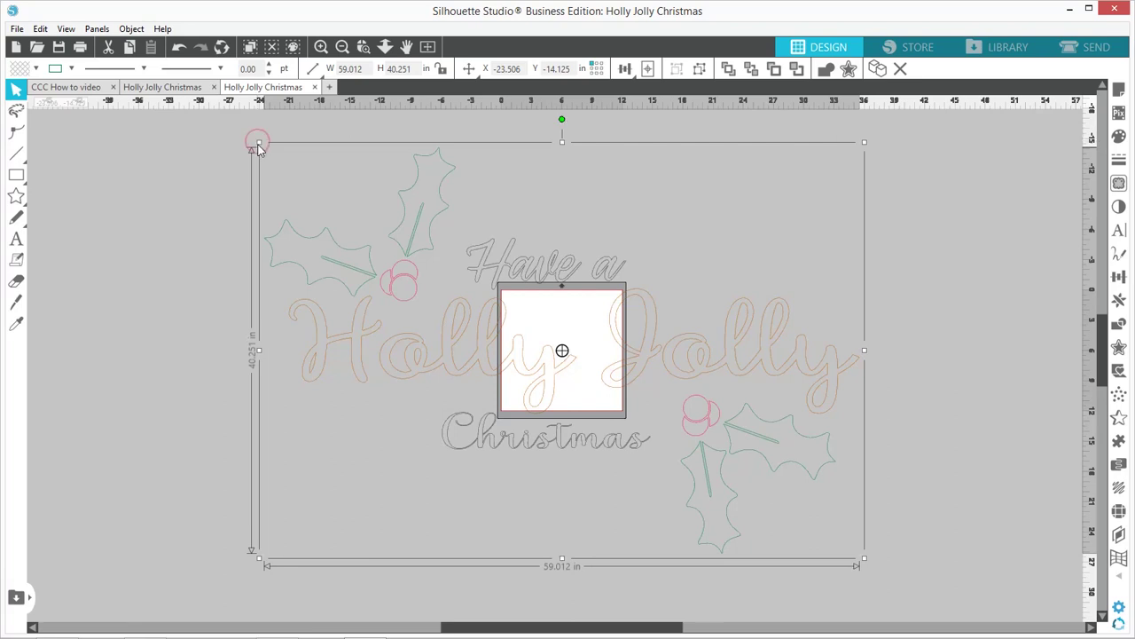
drag(257, 142, 321, 171)
drag(381, 231, 727, 382)
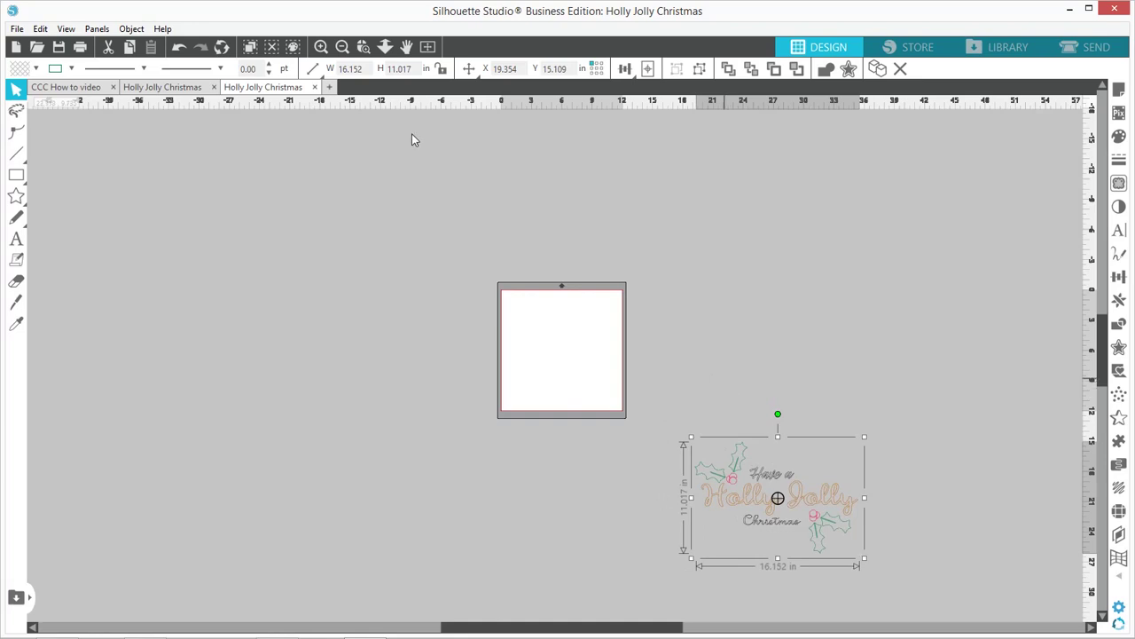
Re-centre the design, scale it to about 10.671 × 7.279 in, and move it to the mat's top.
click(427, 47)
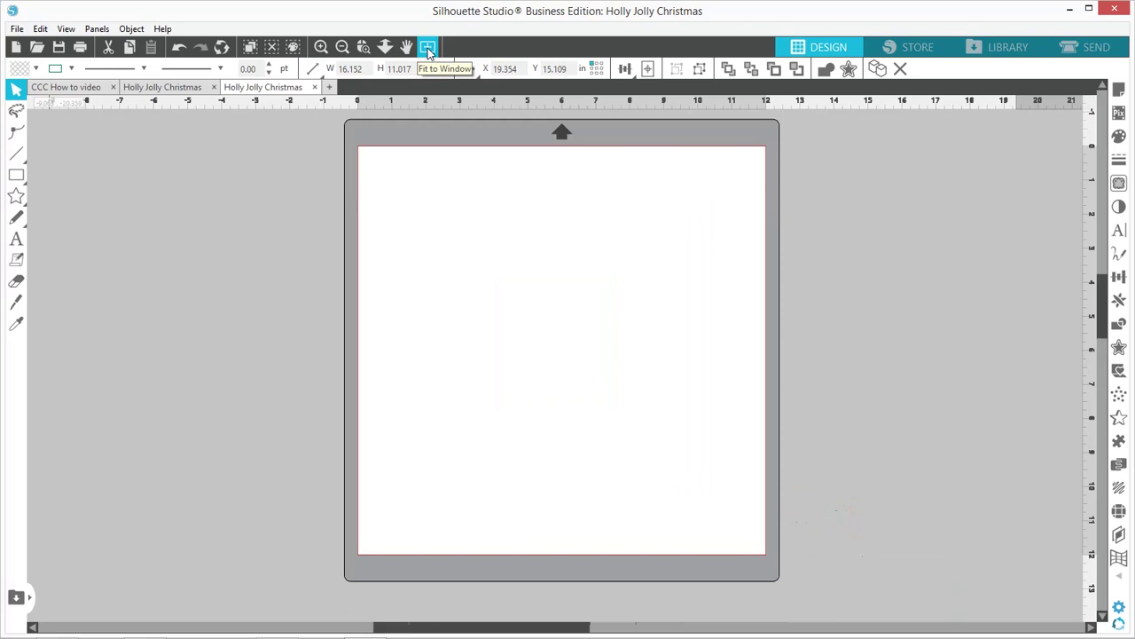
click(648, 70)
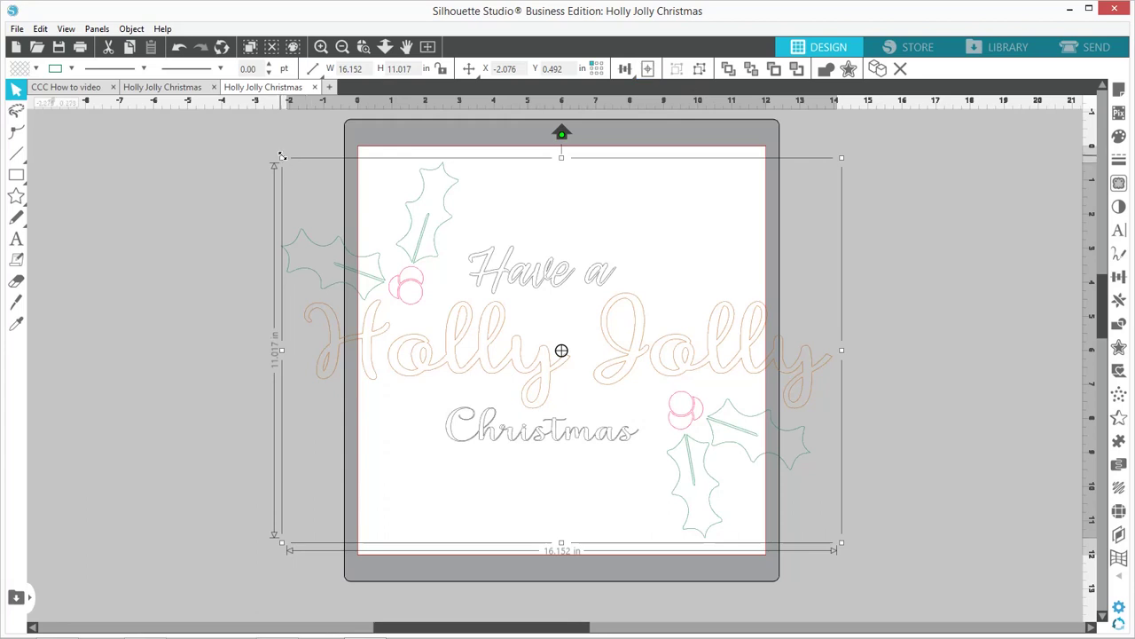
click(282, 155)
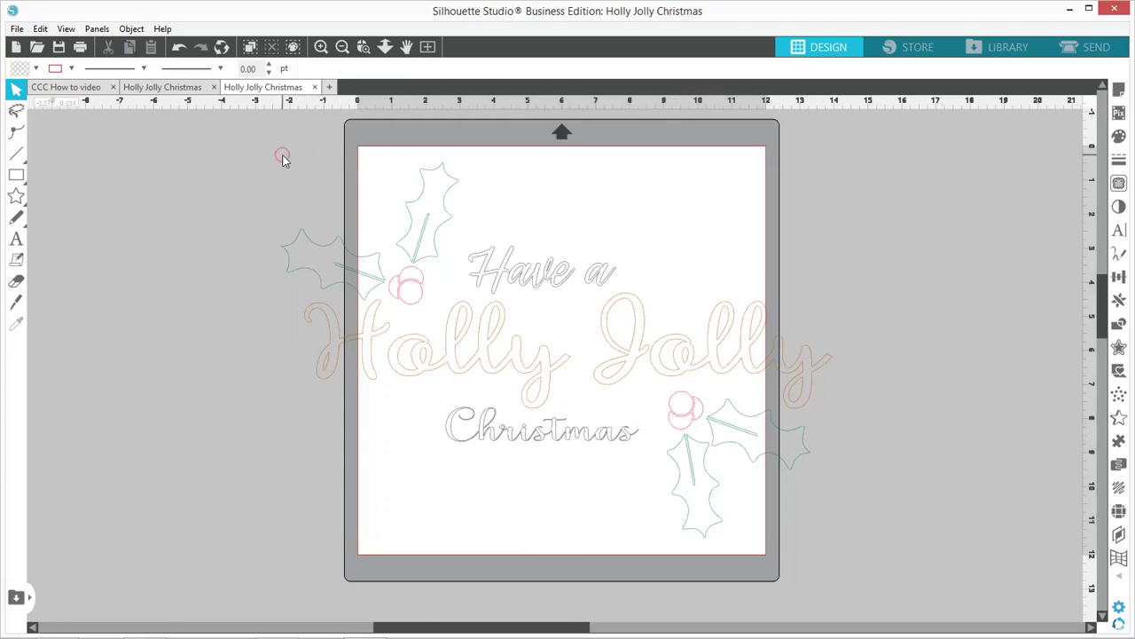
click(293, 208)
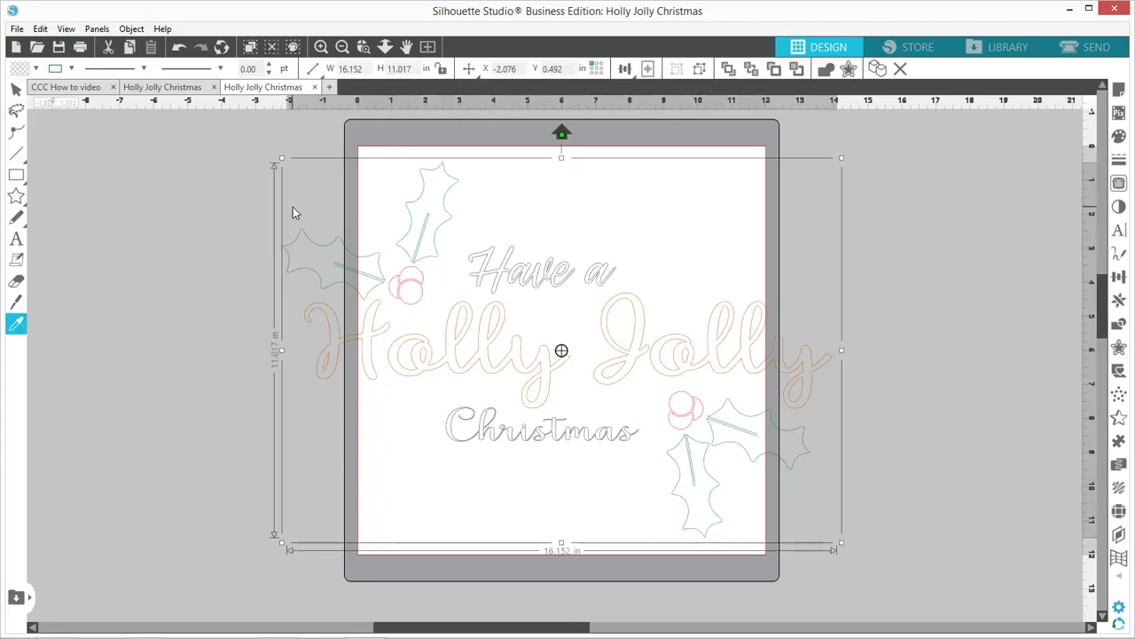
click(281, 158)
drag(473, 288, 469, 285)
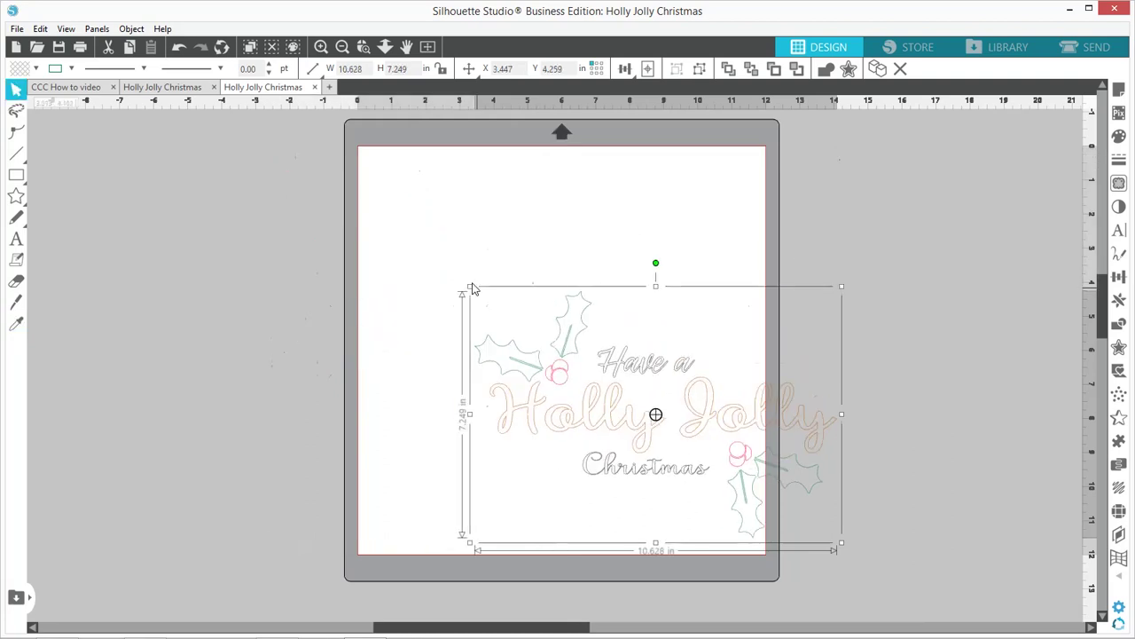
drag(606, 391, 509, 274)
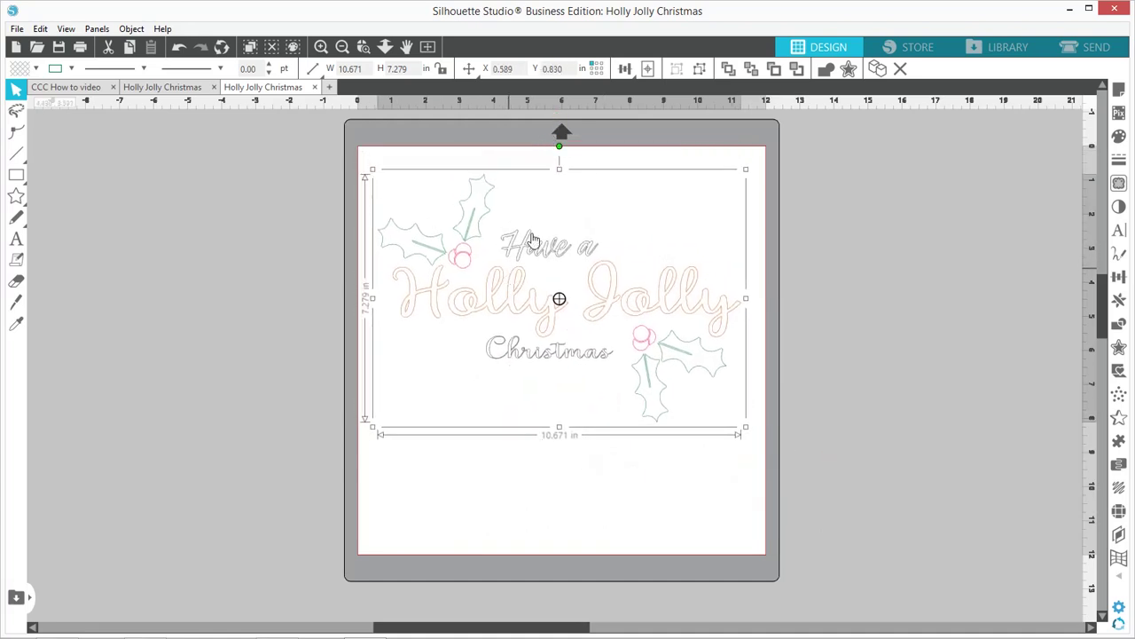
Ungroup the design into separate leaves, berries and words, then deselect everything.
click(700, 70)
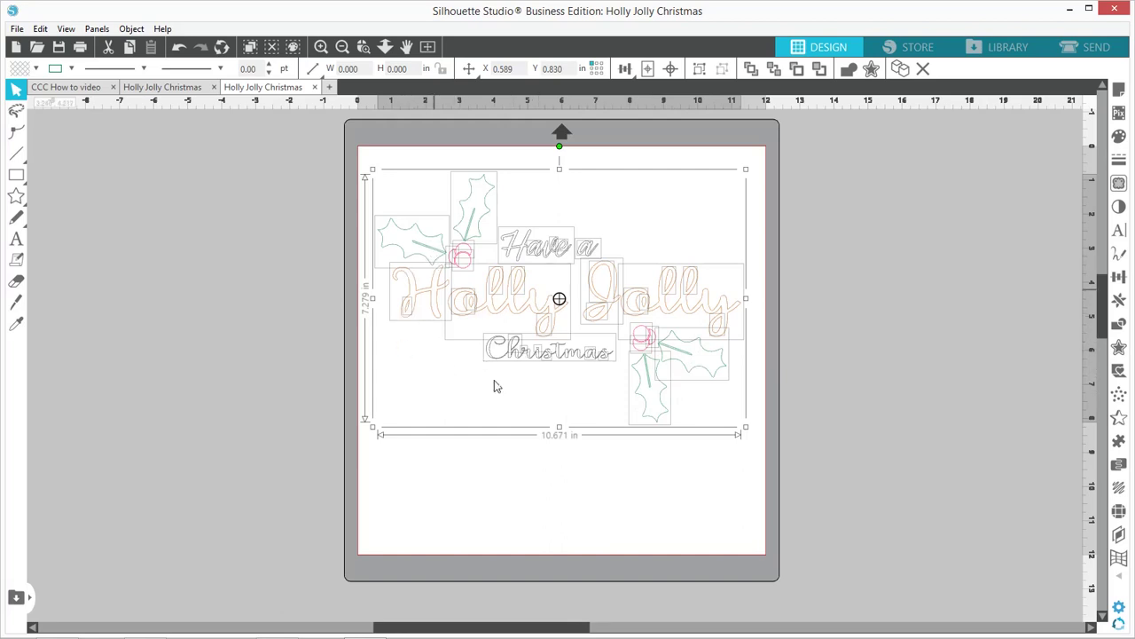
click(581, 512)
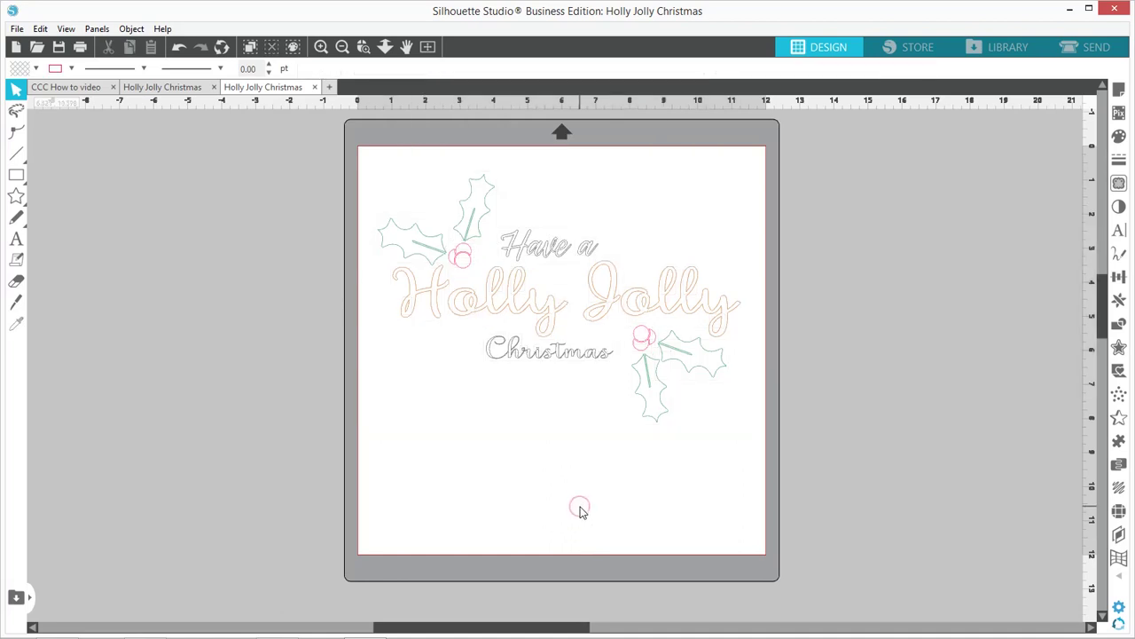
Fill the four holly leaves with green.
click(426, 260)
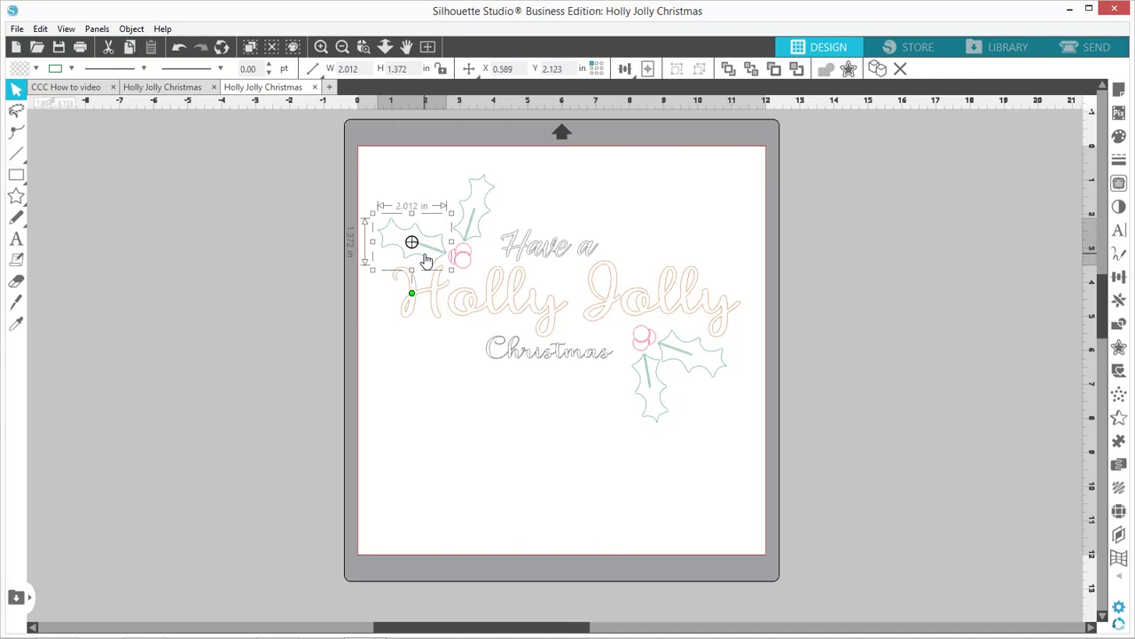
shift+click(479, 233)
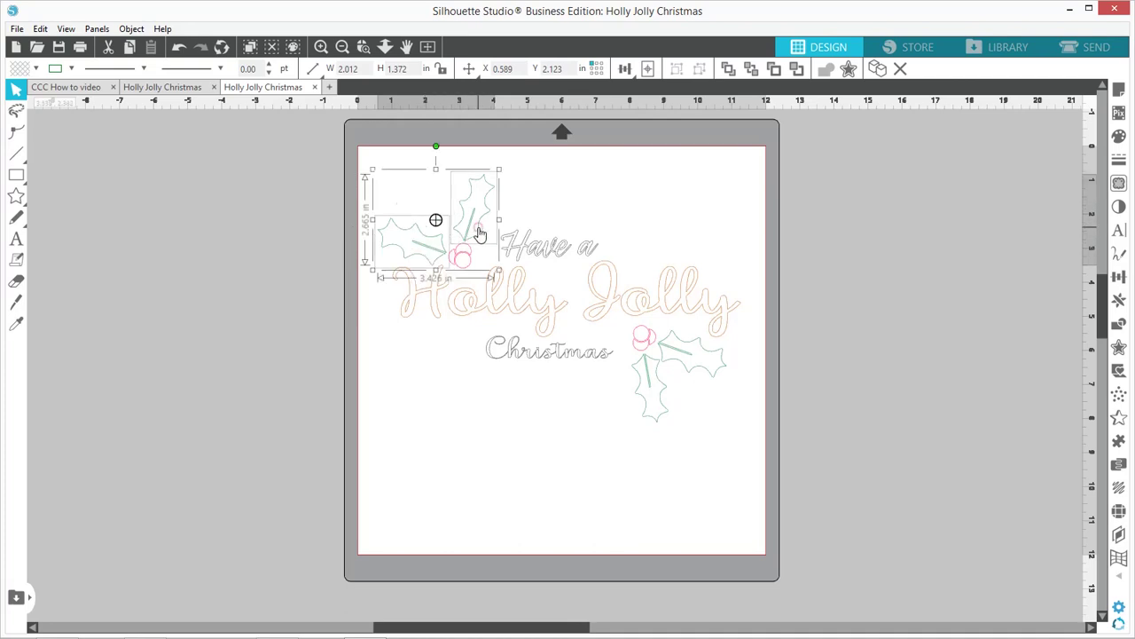
shift+click(642, 394)
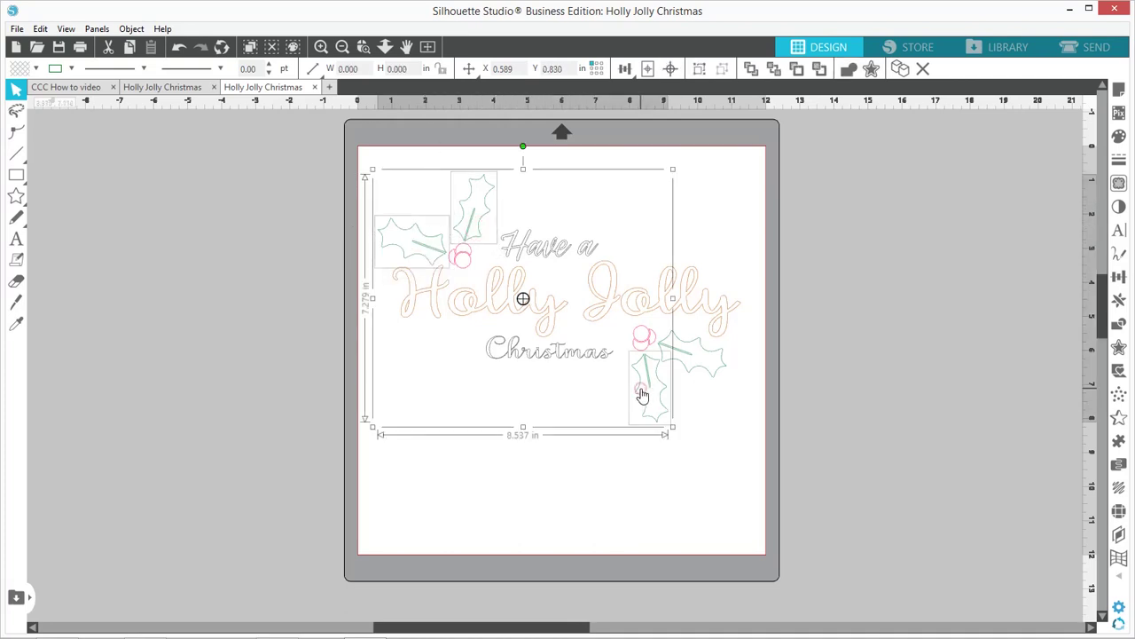
shift+click(697, 375)
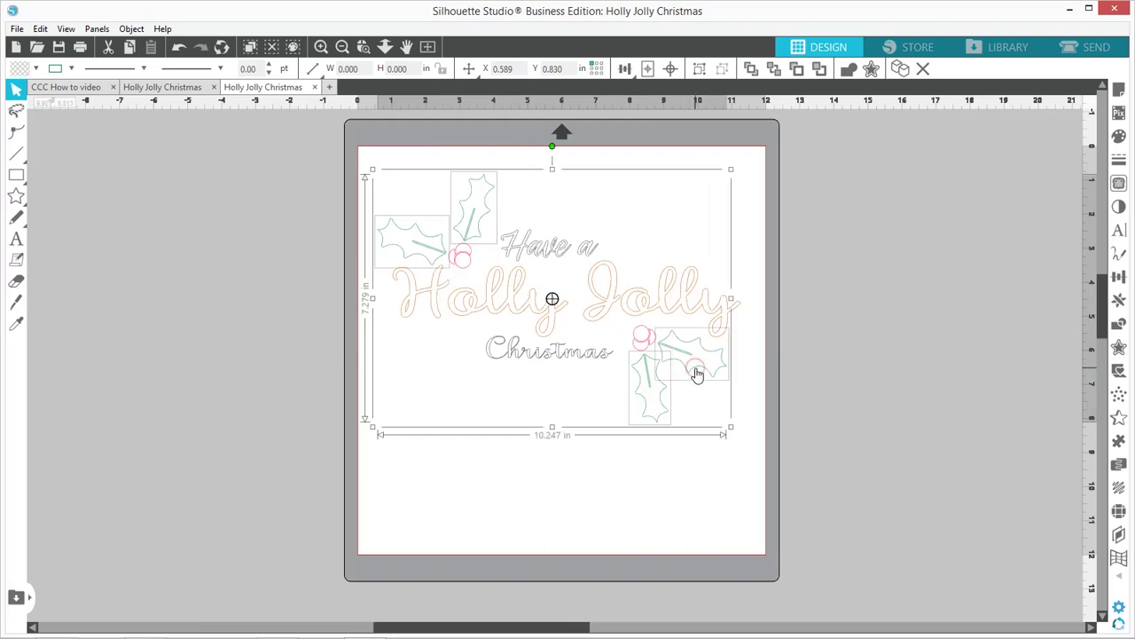
click(35, 68)
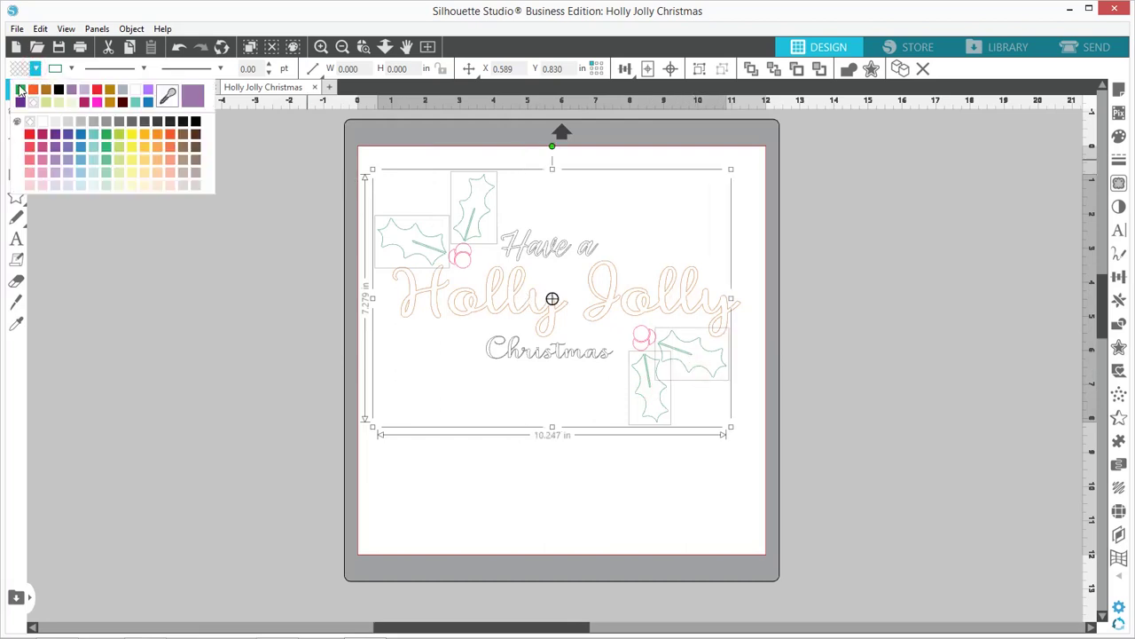
click(20, 89)
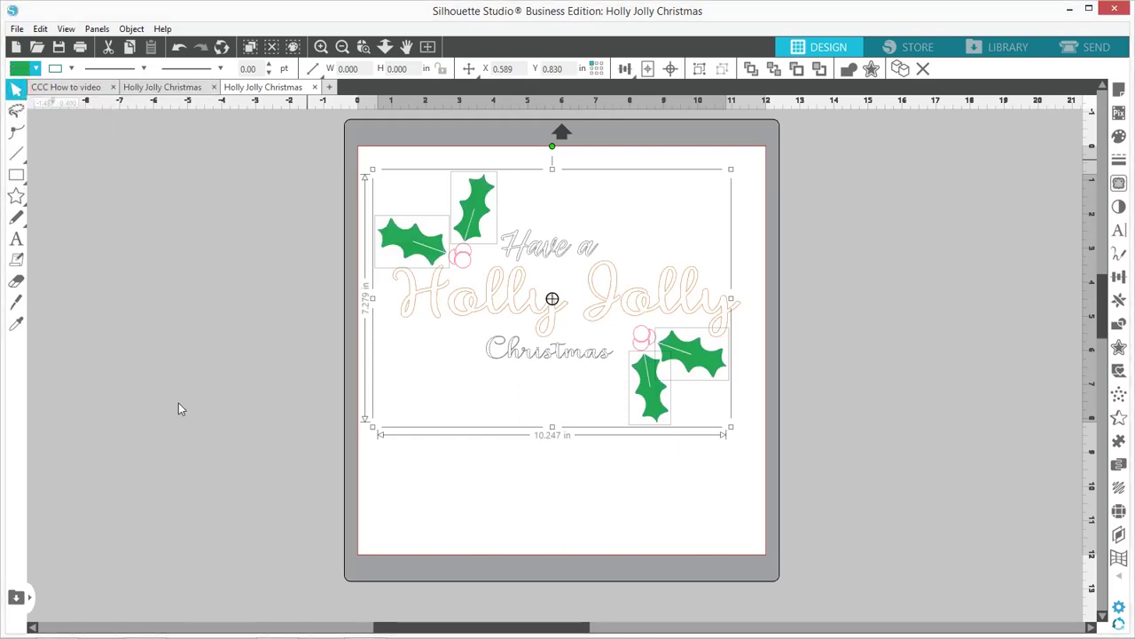
click(295, 320)
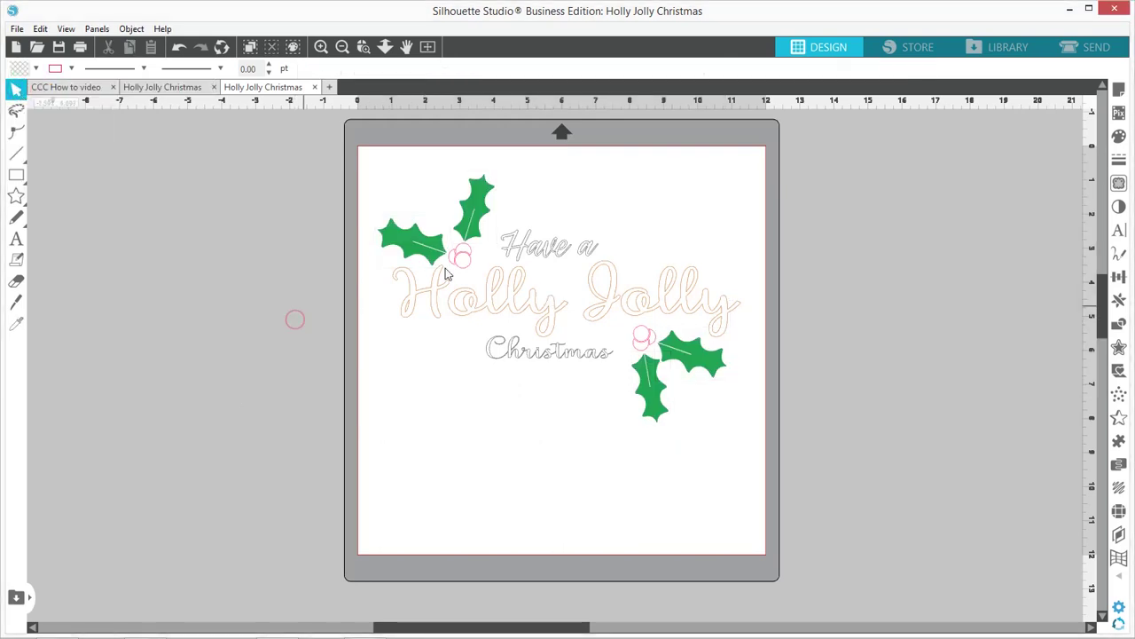
Combine both berry clusters into one compound path and fill it red.
click(452, 259)
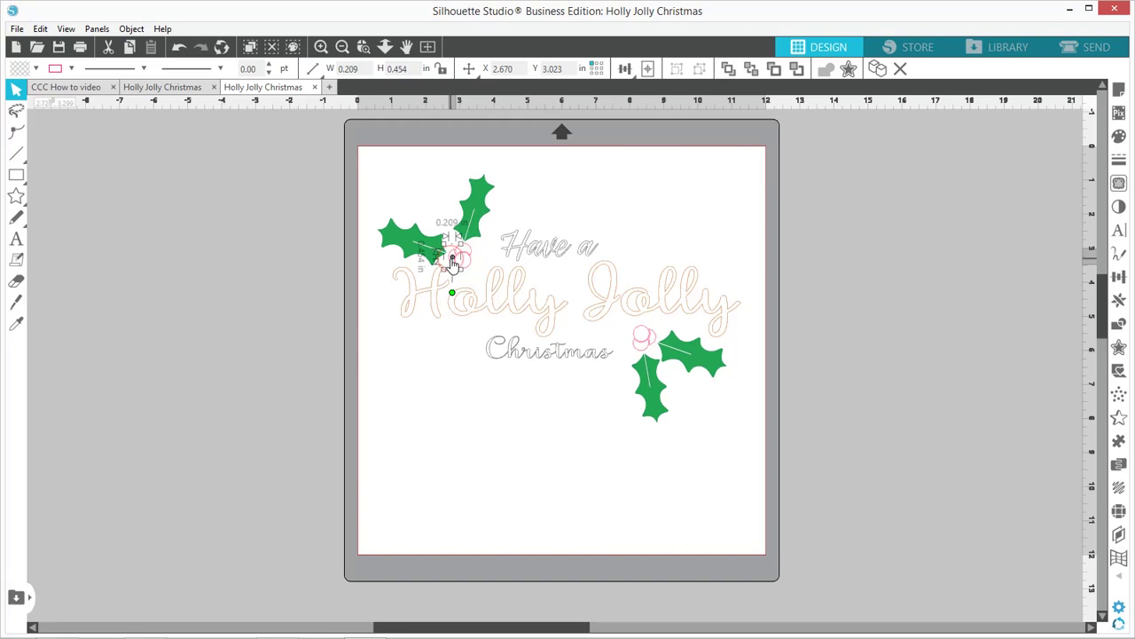
shift+click(462, 258)
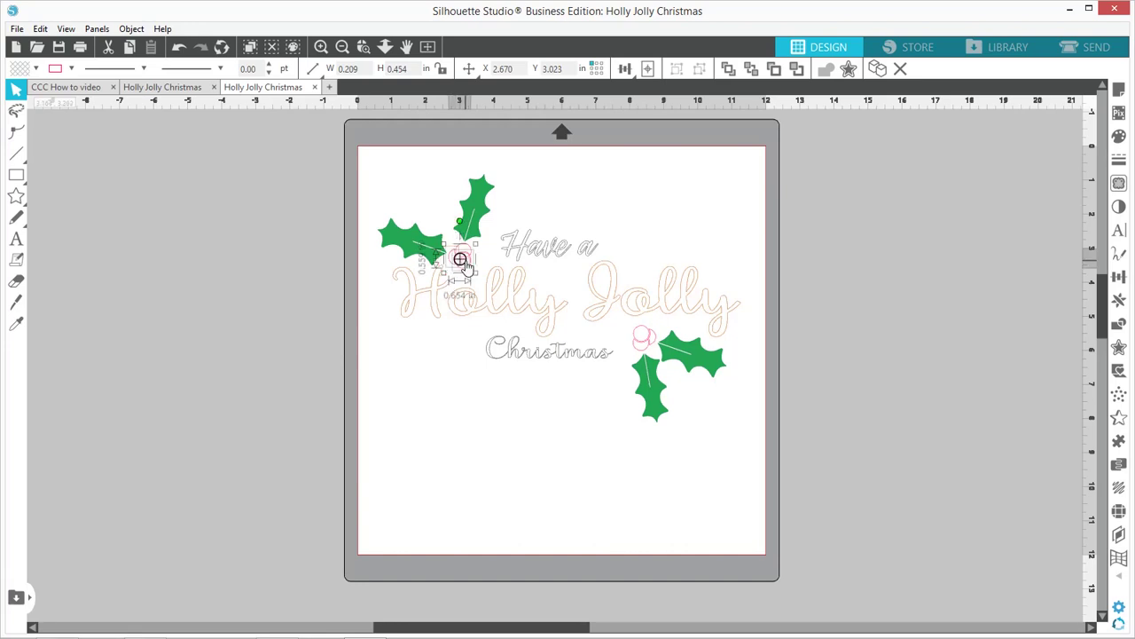
shift+click(460, 255)
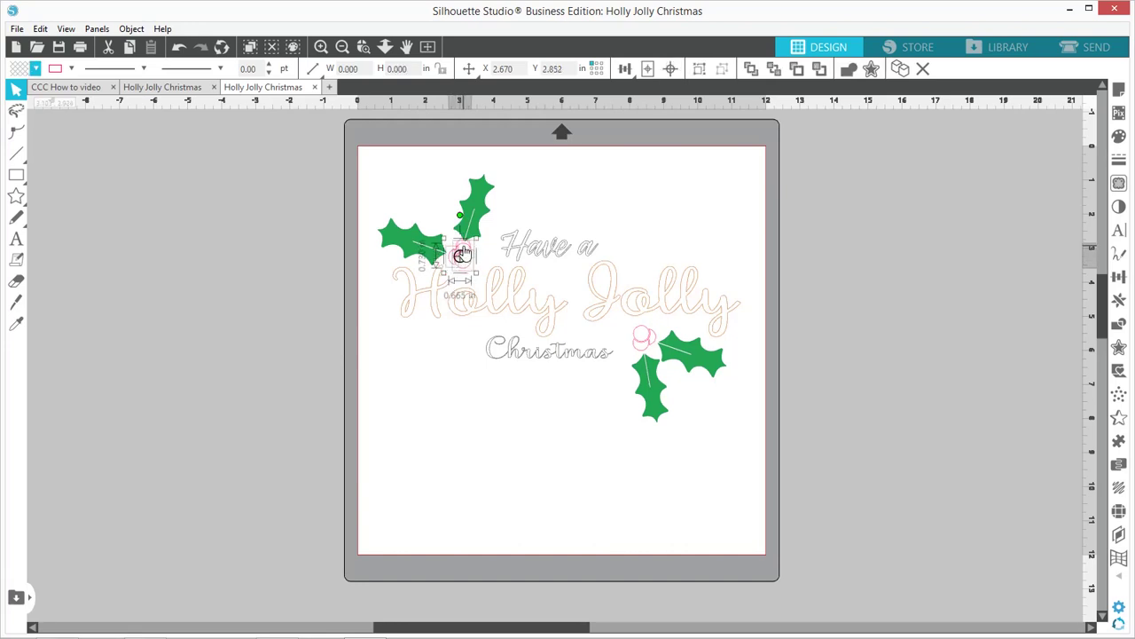
shift+click(644, 337)
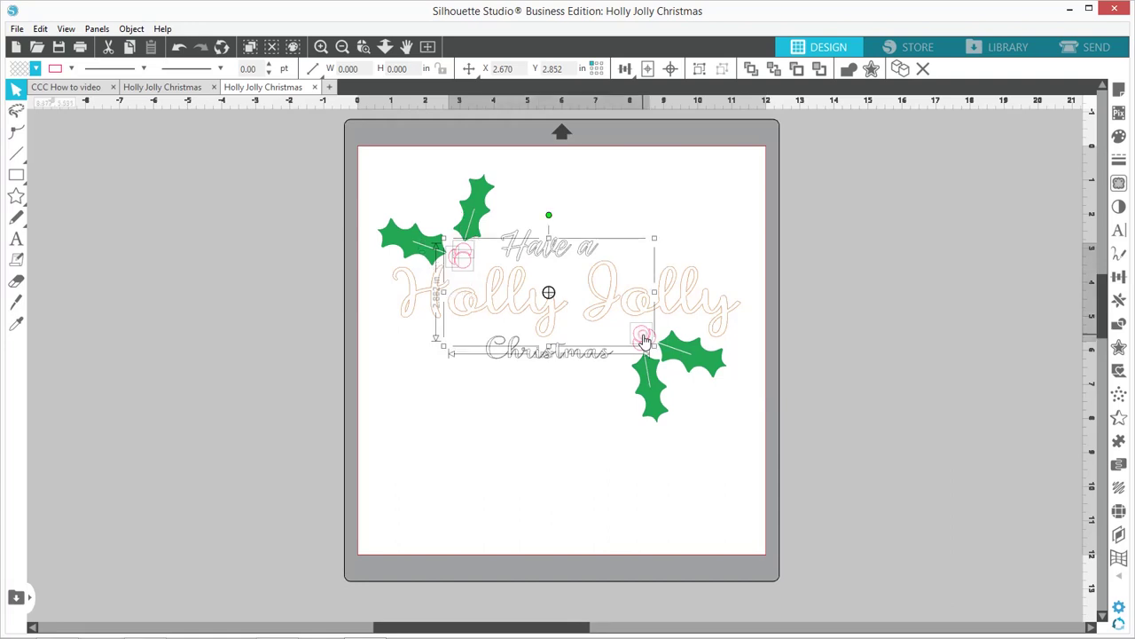
shift+click(642, 346)
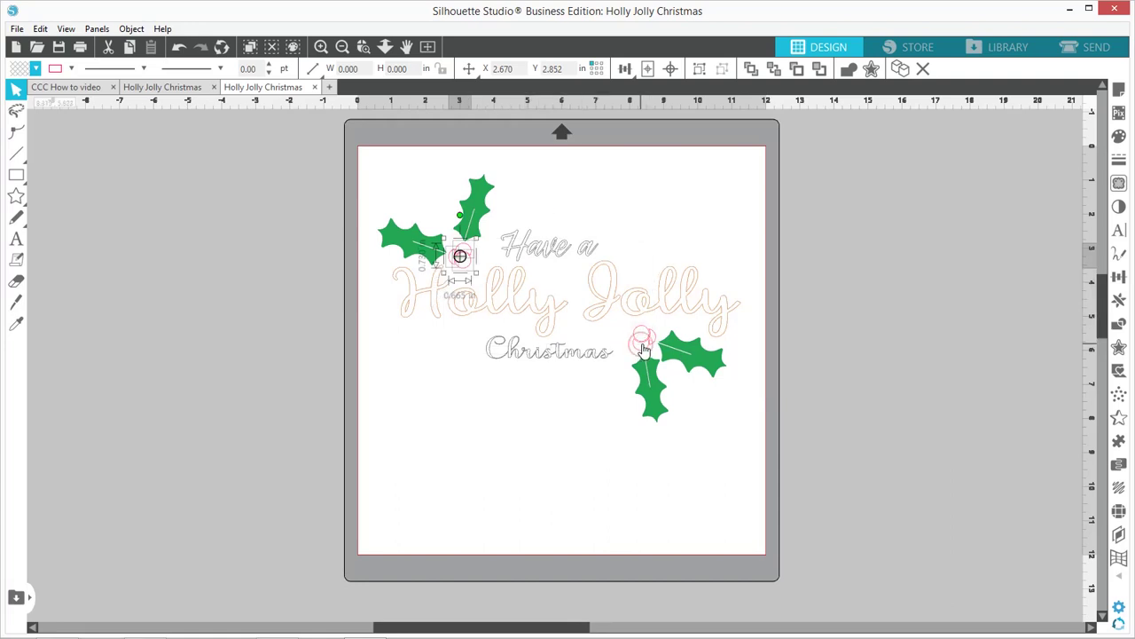
shift+click(642, 346)
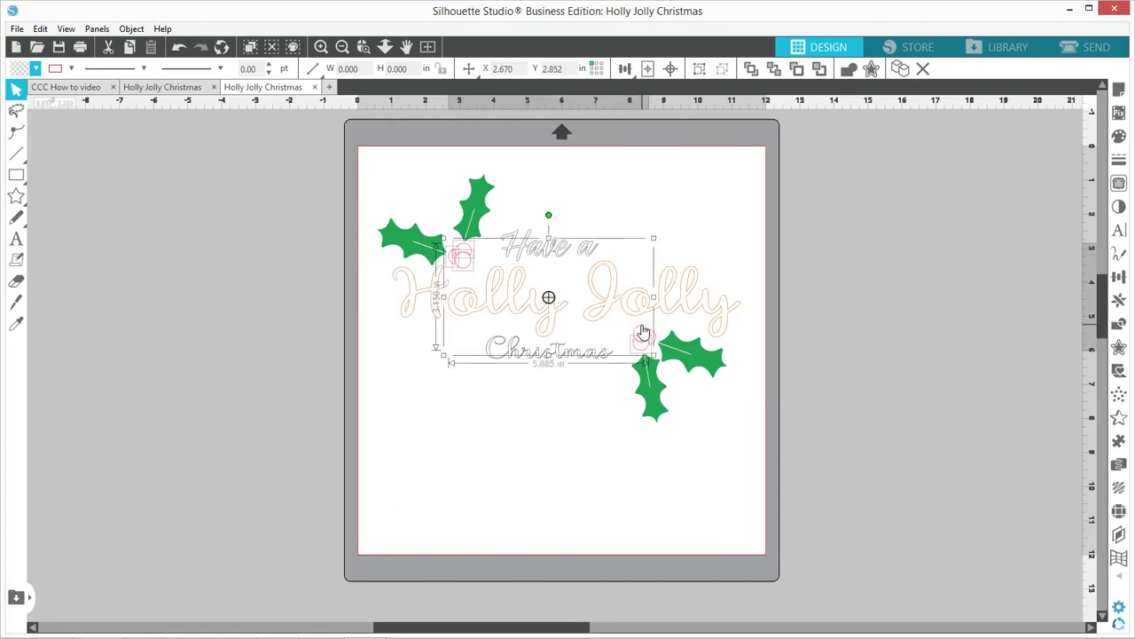
drag(647, 335, 655, 345)
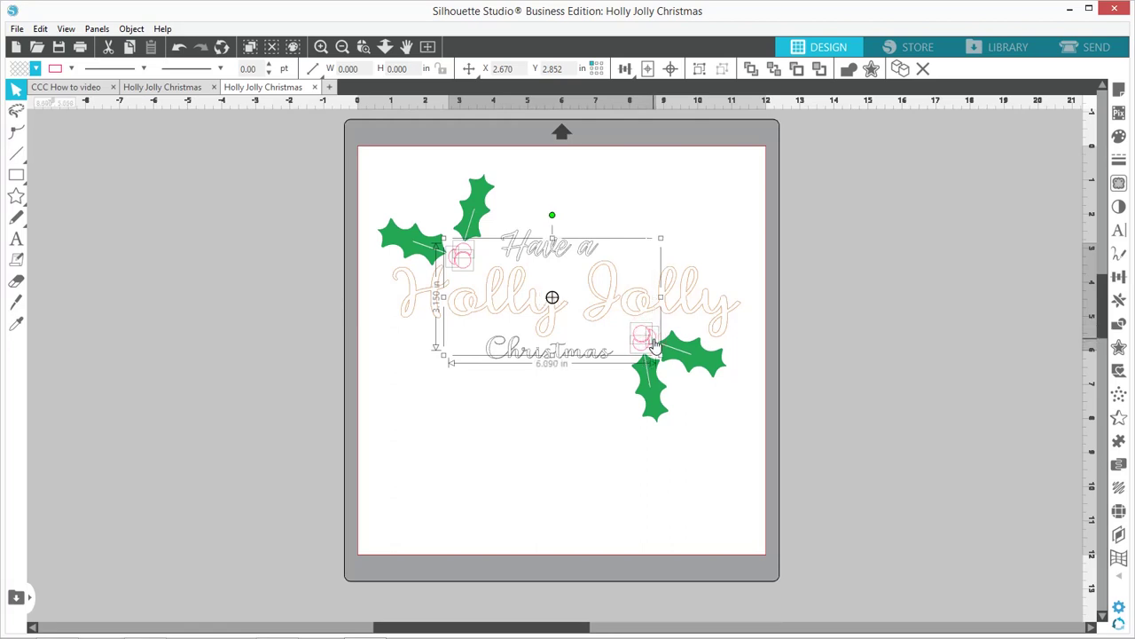
right_click(654, 344)
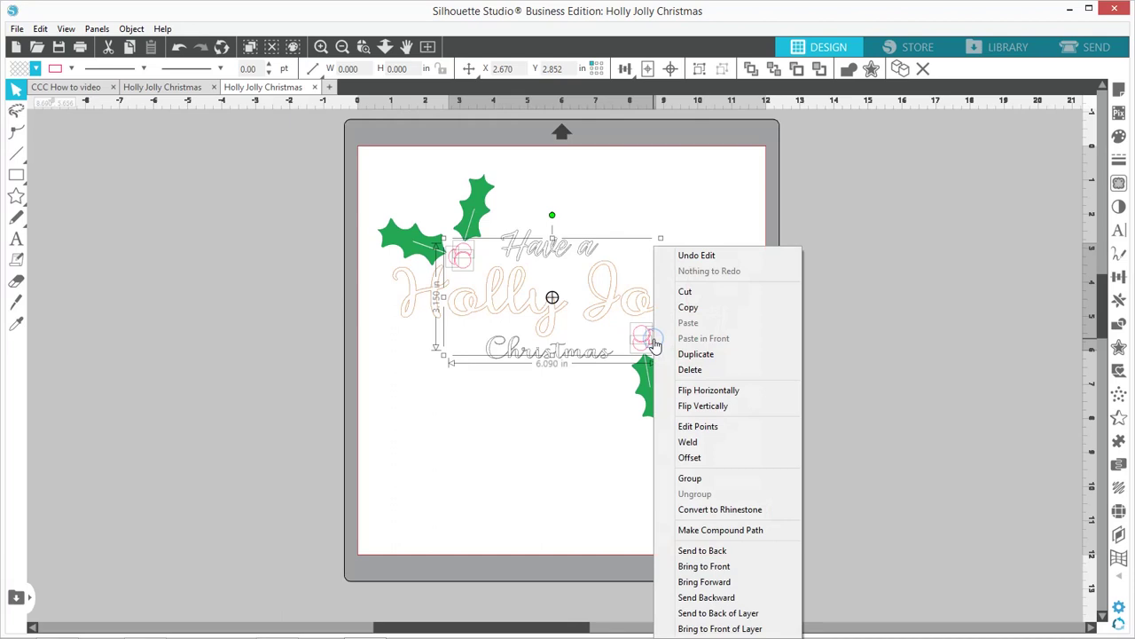
click(707, 532)
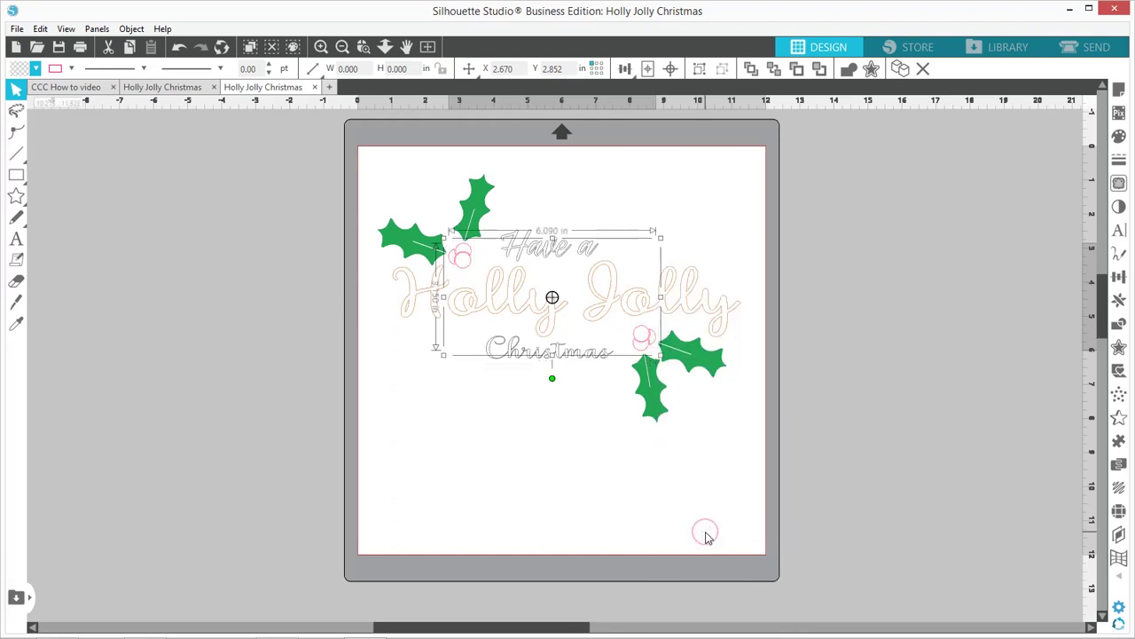
click(37, 70)
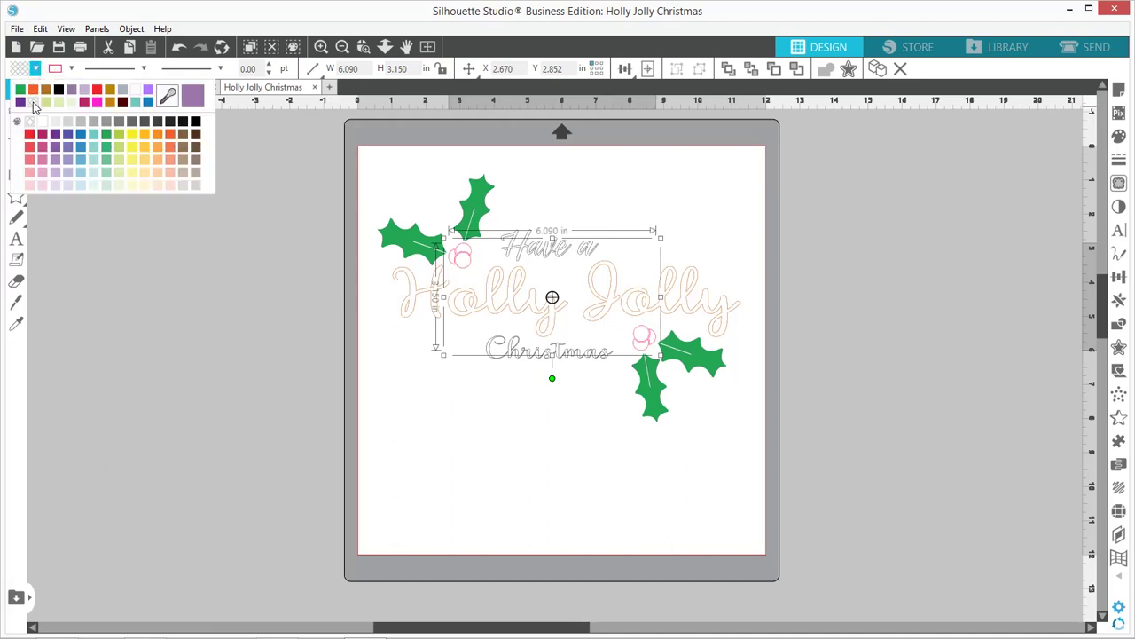
click(29, 135)
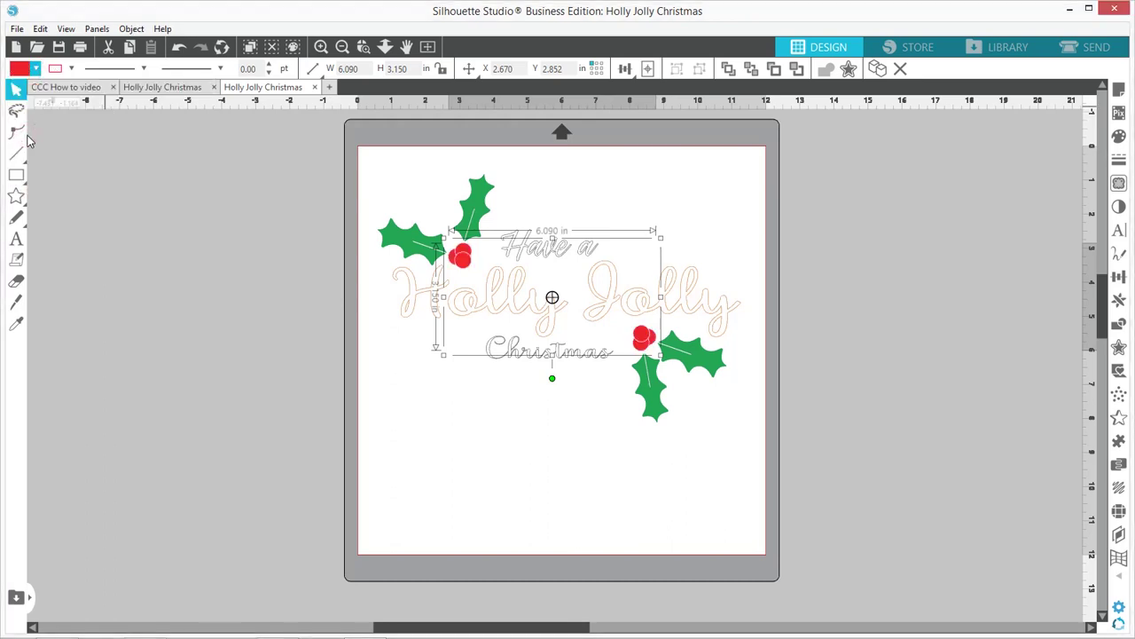
click(428, 407)
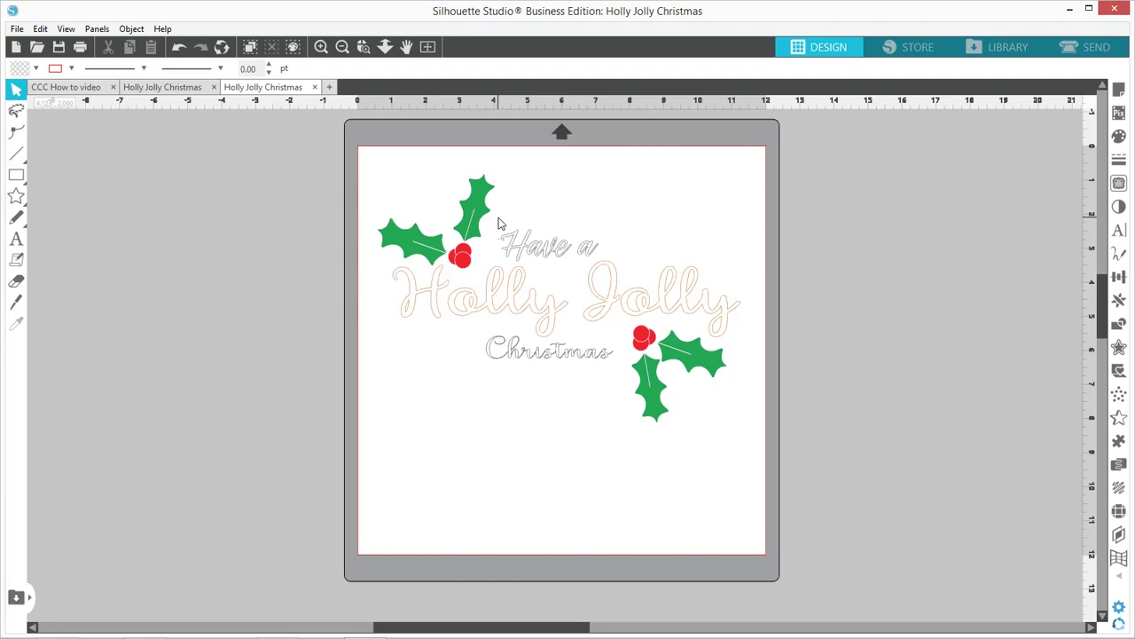
Join the 'Have a' lettering into one compound path of about 2.852 × 0.922 in.
click(538, 246)
drag(637, 254, 624, 266)
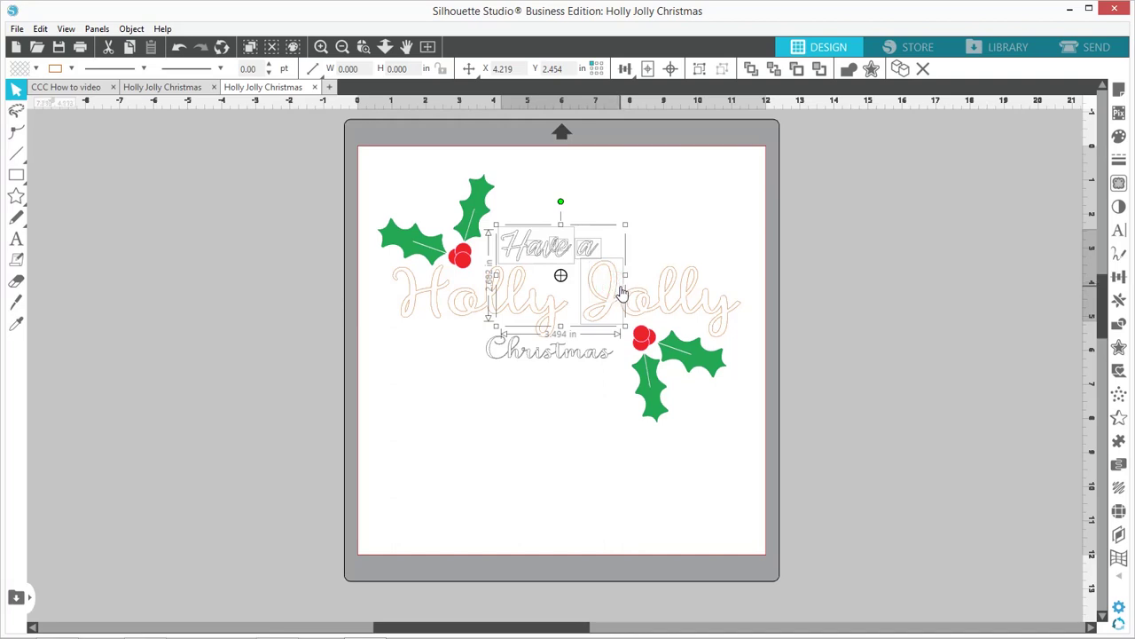
shift+click(619, 293)
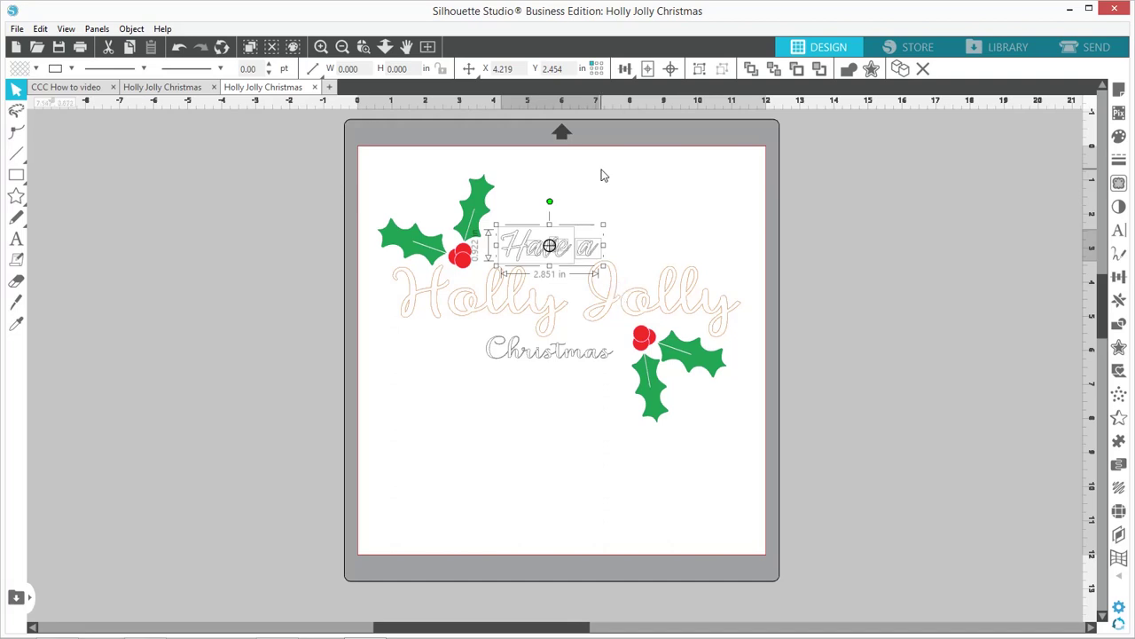
click(40, 29)
click(64, 29)
click(65, 31)
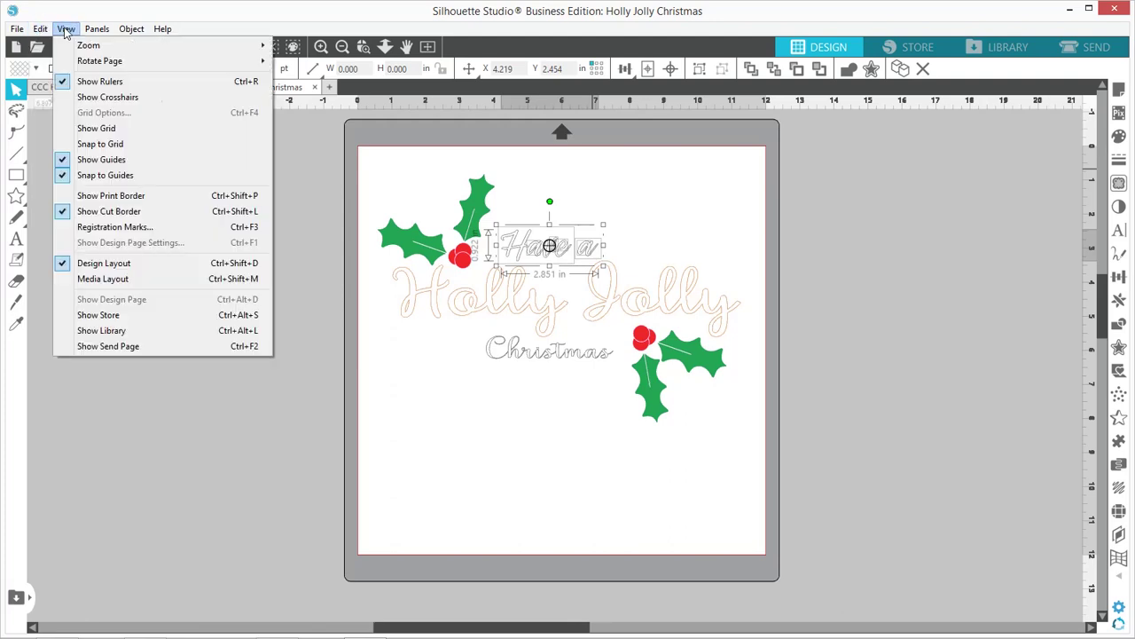
mouse_move(13, 29)
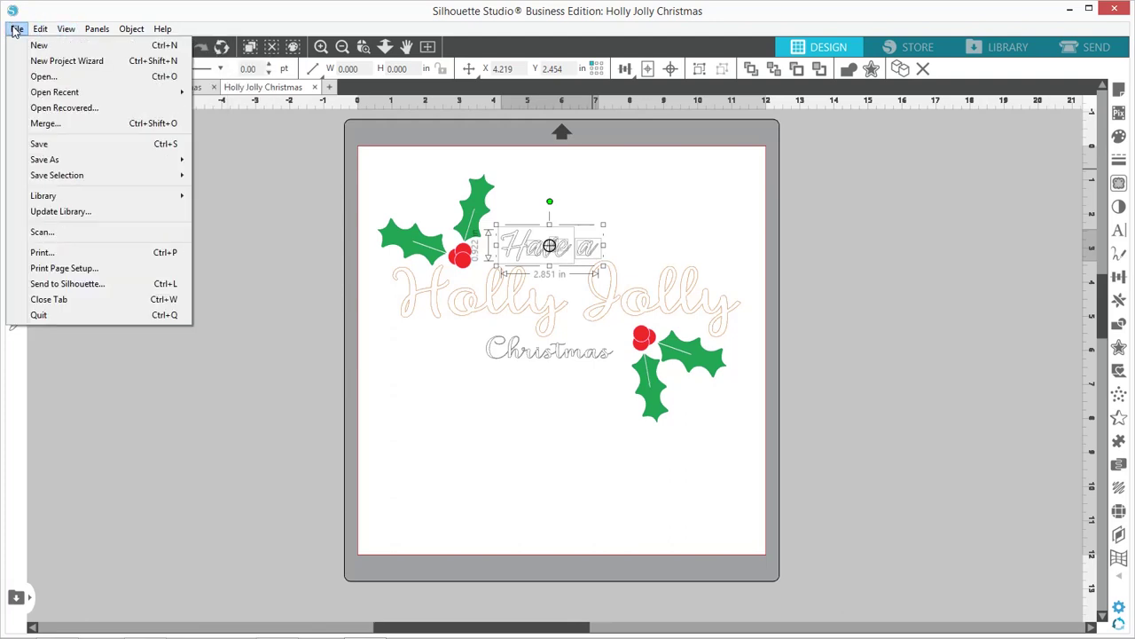
mouse_move(95, 32)
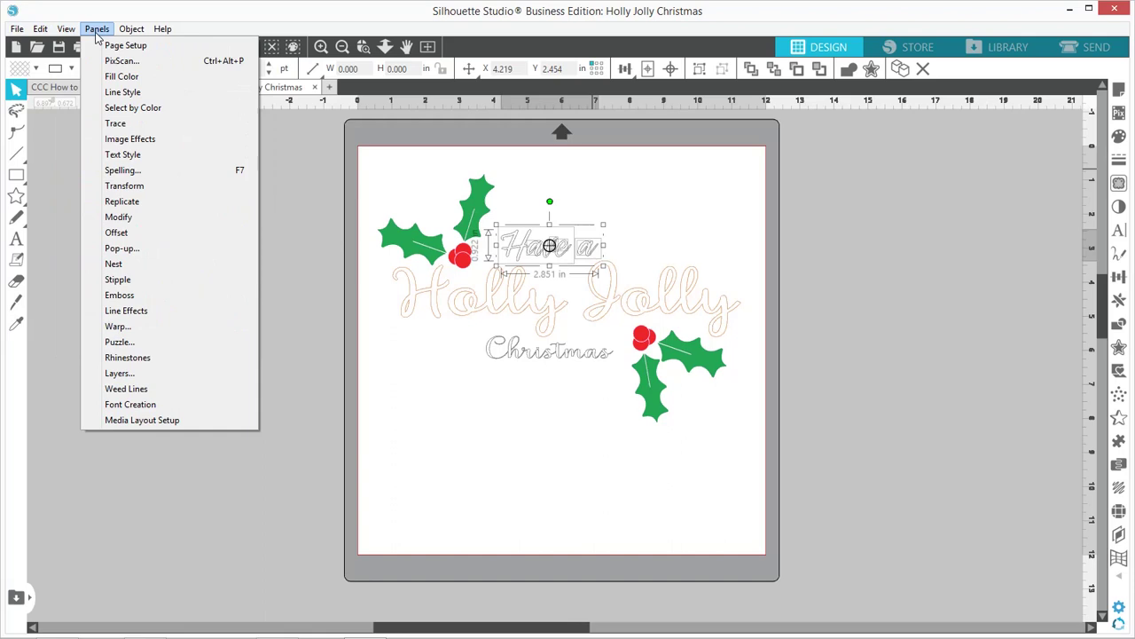
mouse_move(134, 31)
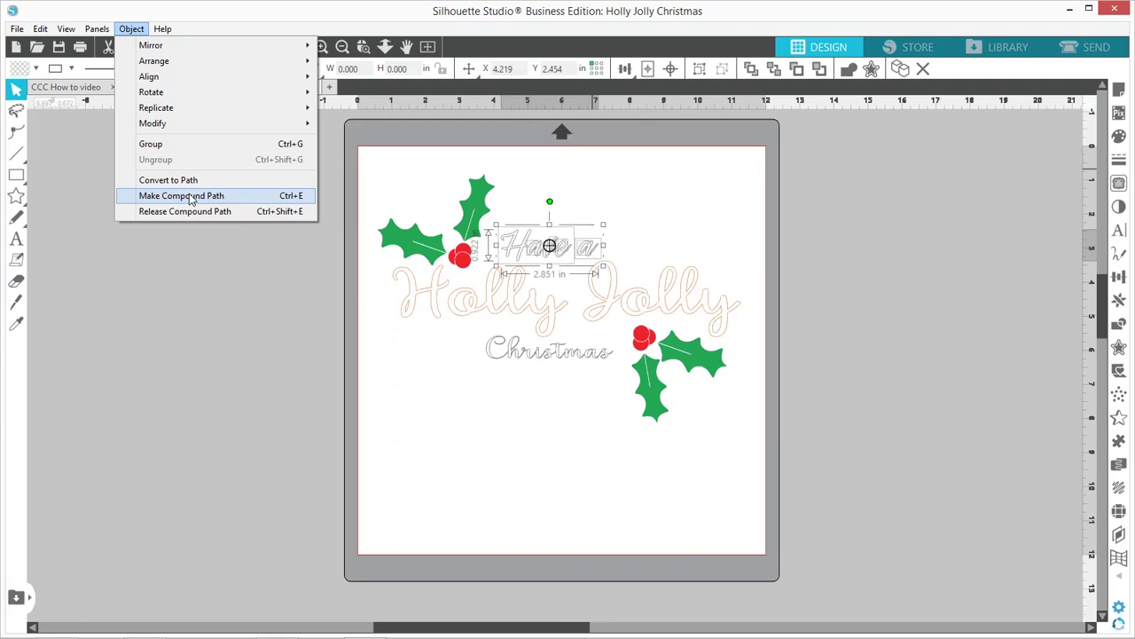
click(263, 196)
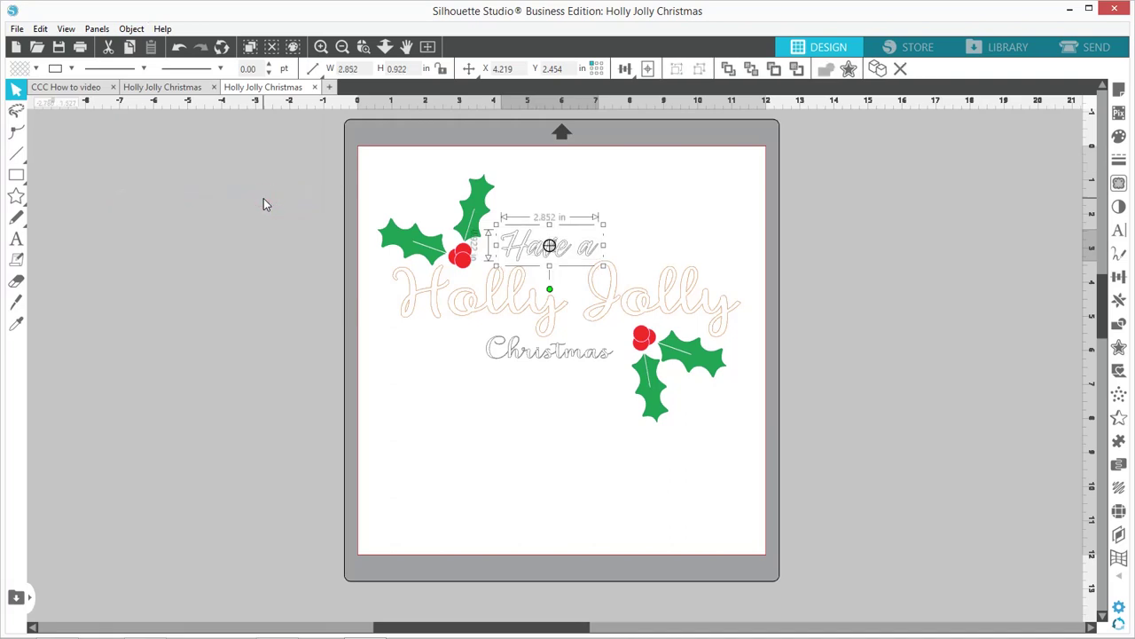
Make the 'Christmas' lettering a compound path and fill it dark red.
click(475, 349)
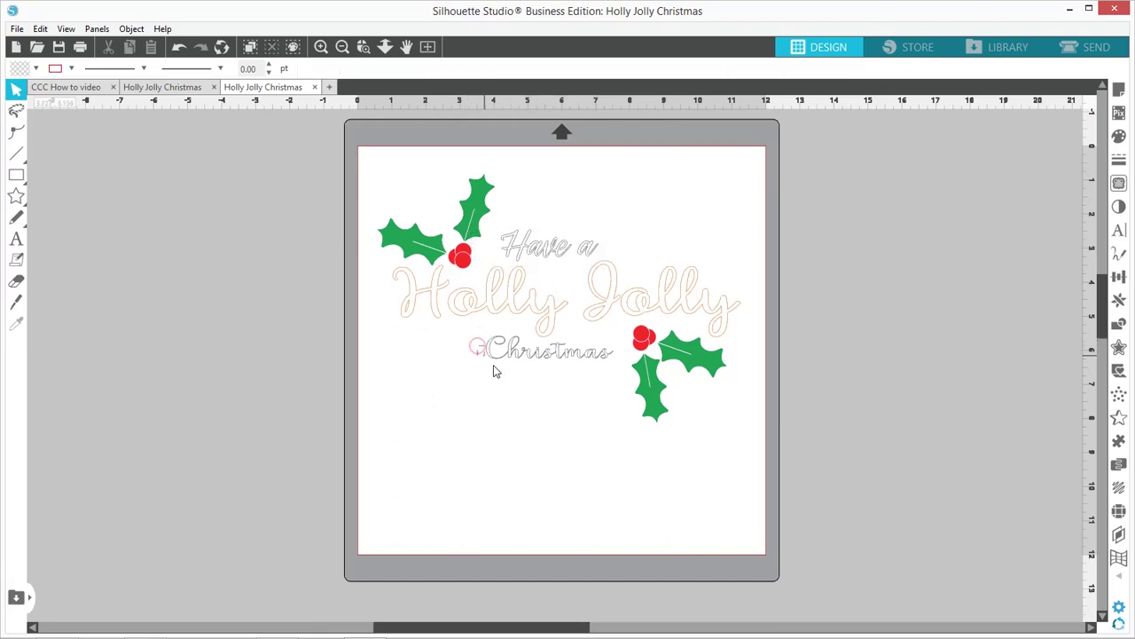
drag(495, 371, 618, 393)
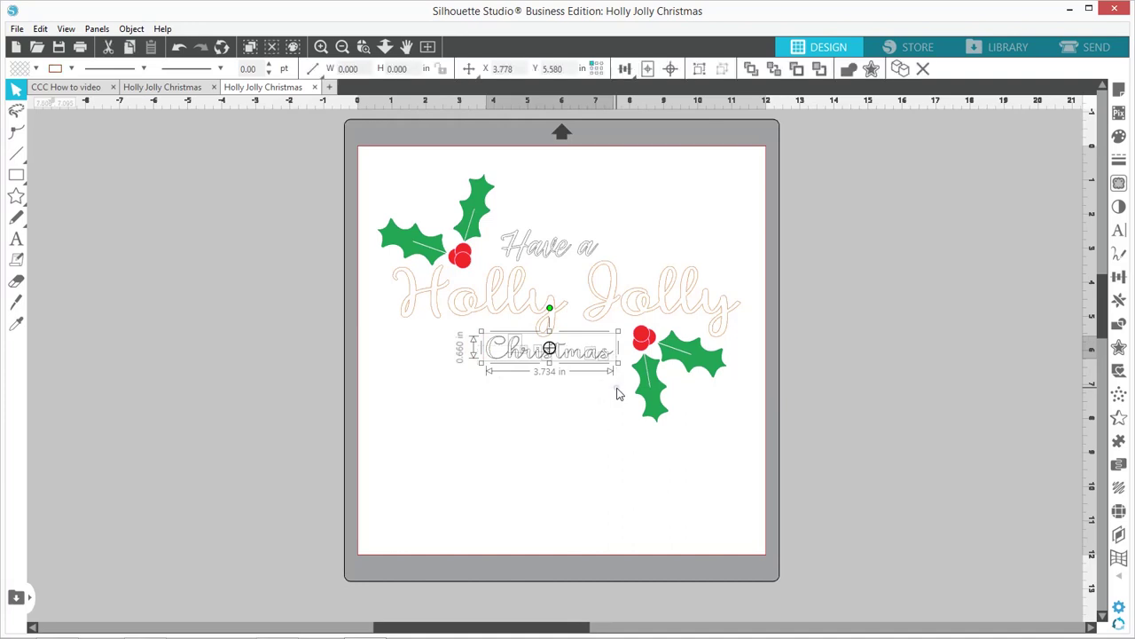
right_click(618, 394)
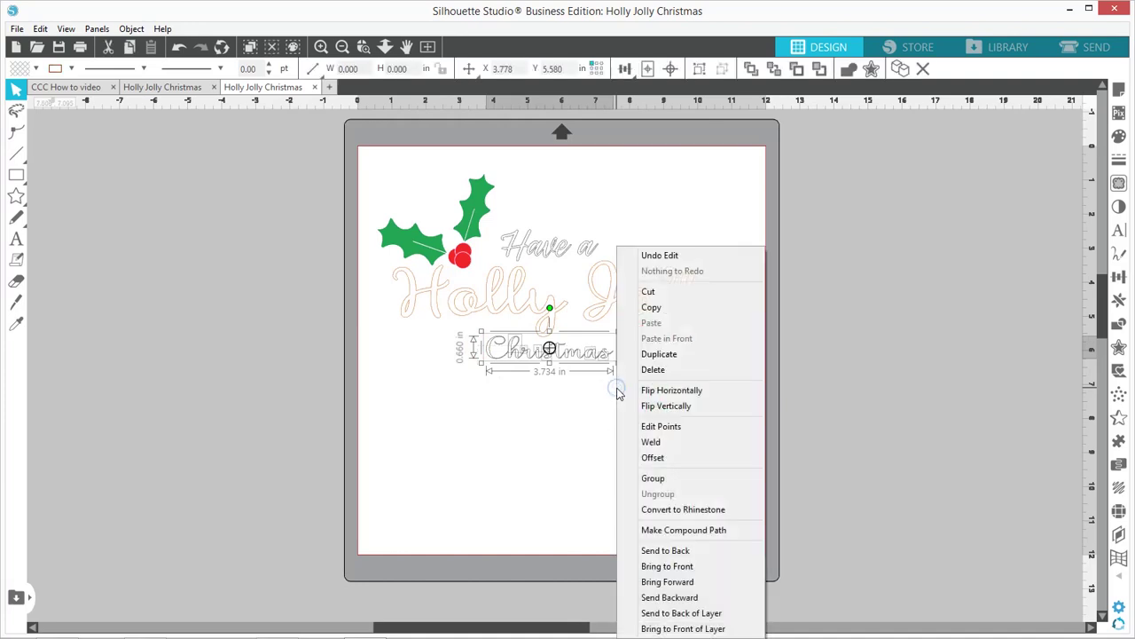
click(638, 531)
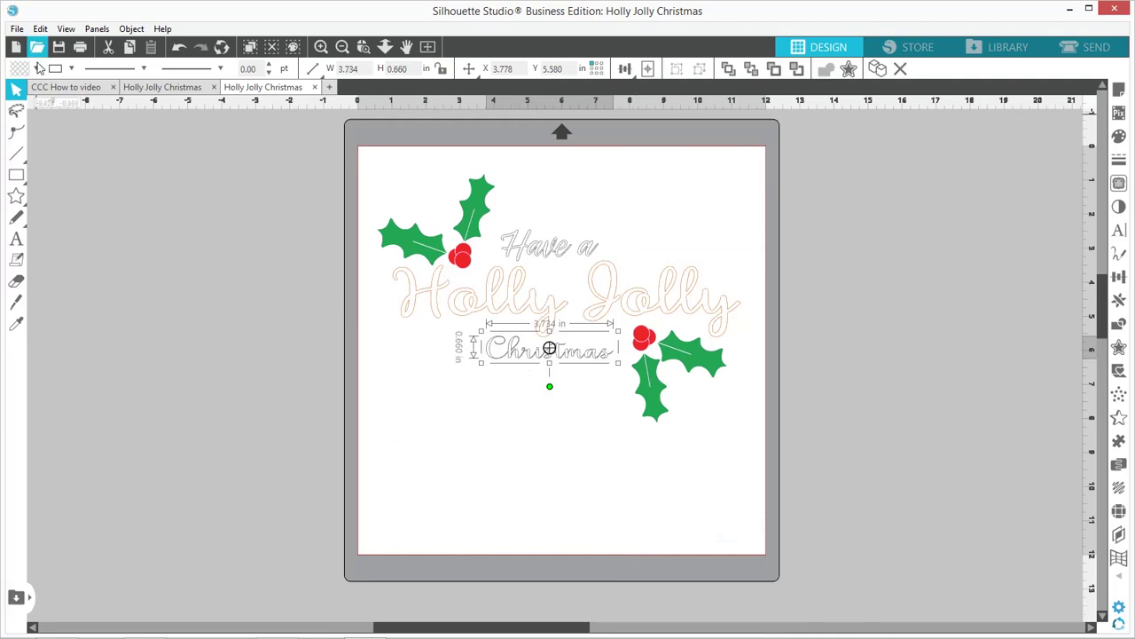
click(35, 71)
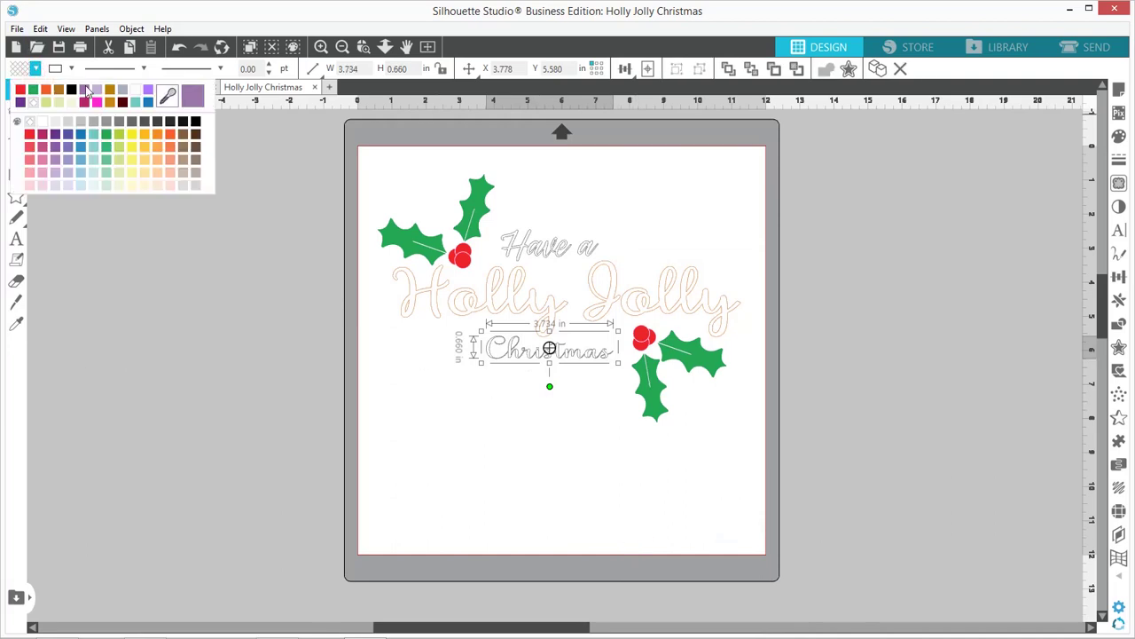
click(123, 103)
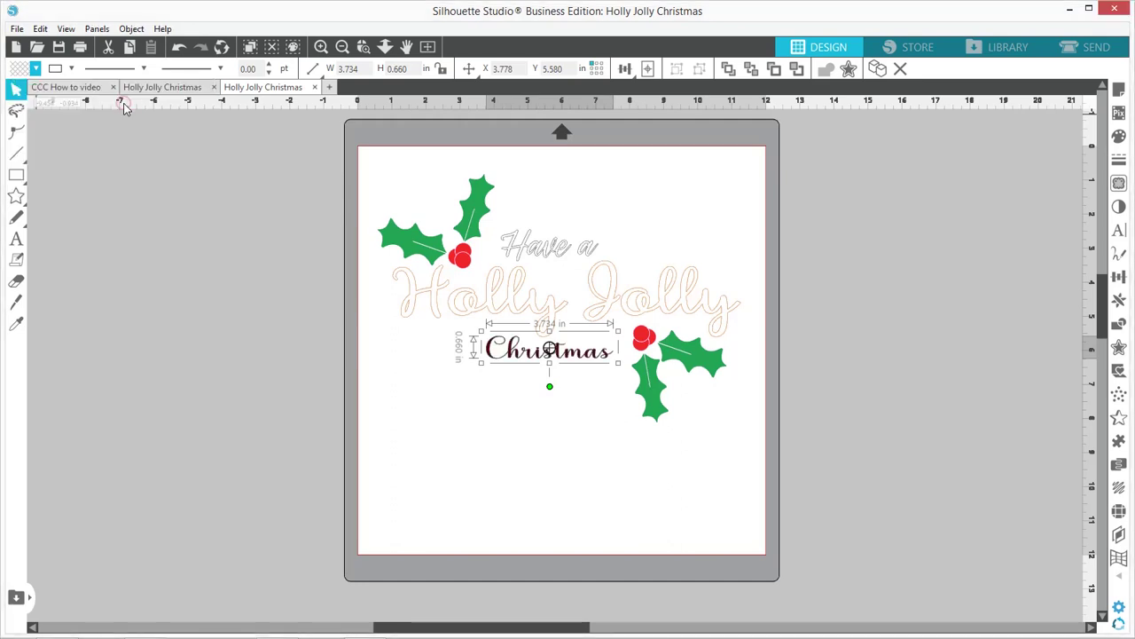
Fill the 'Have a' text dark red as well.
click(548, 254)
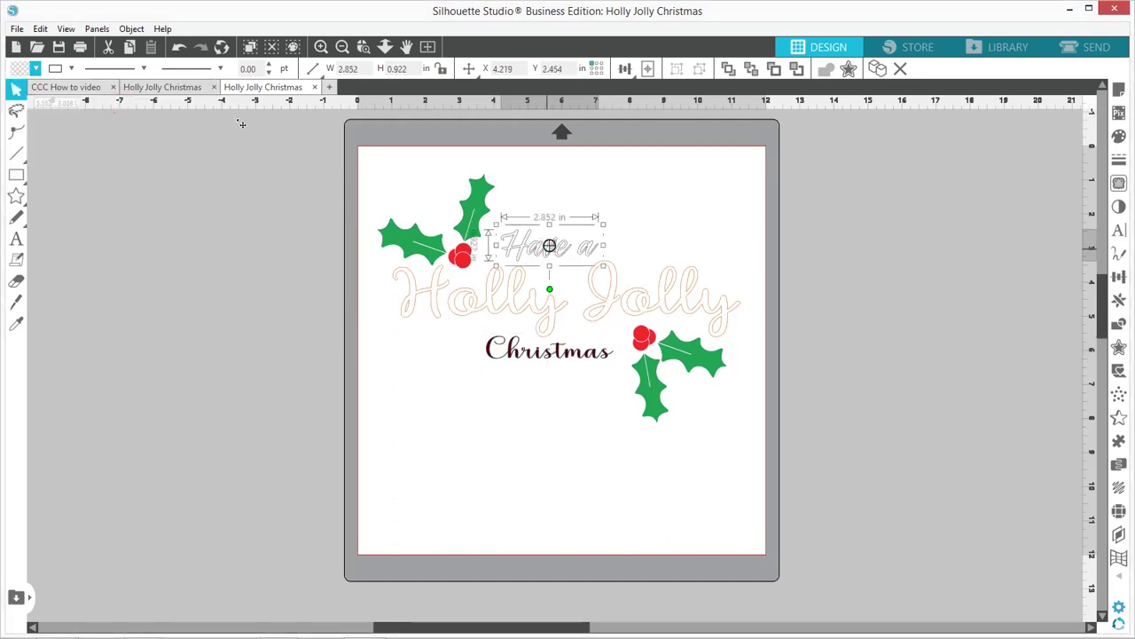
click(35, 71)
click(21, 90)
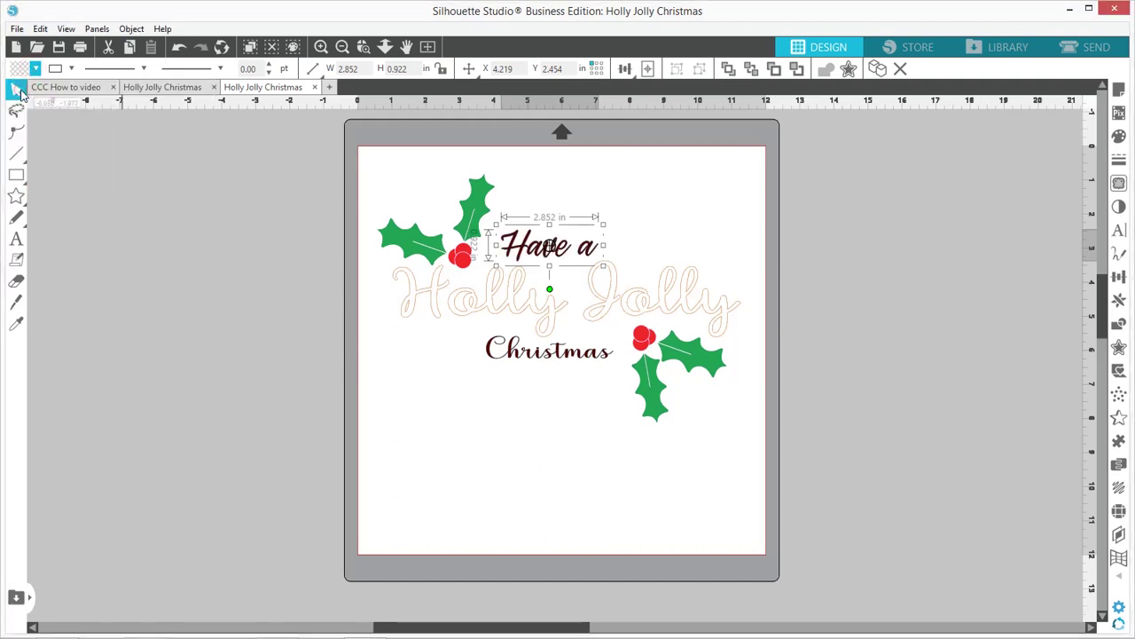
click(446, 432)
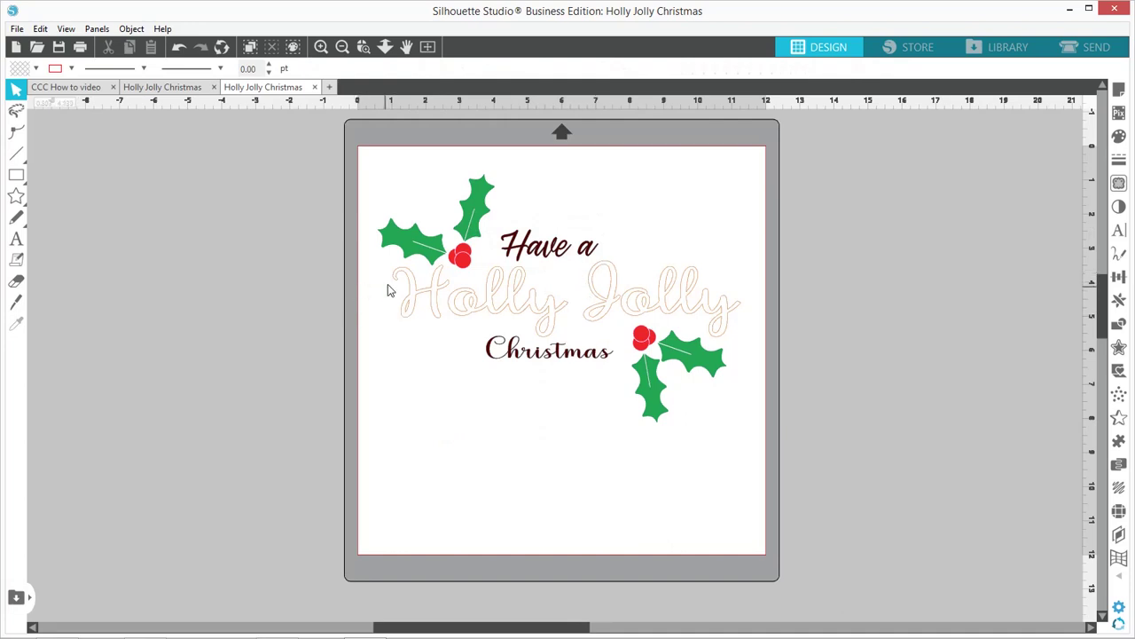
click(497, 295)
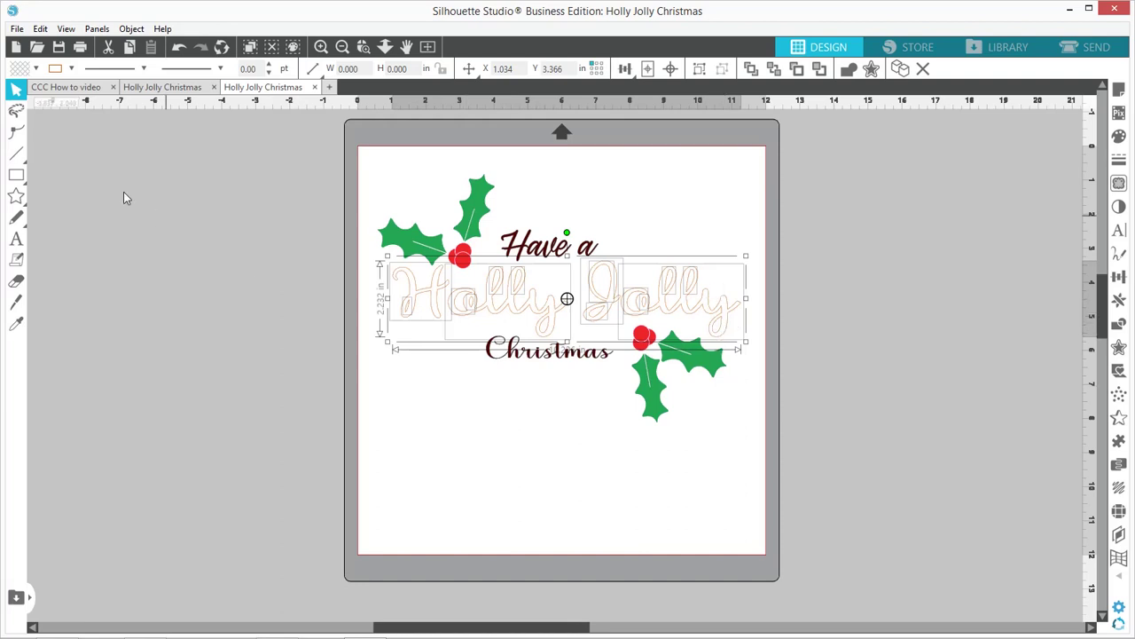
right_click(471, 299)
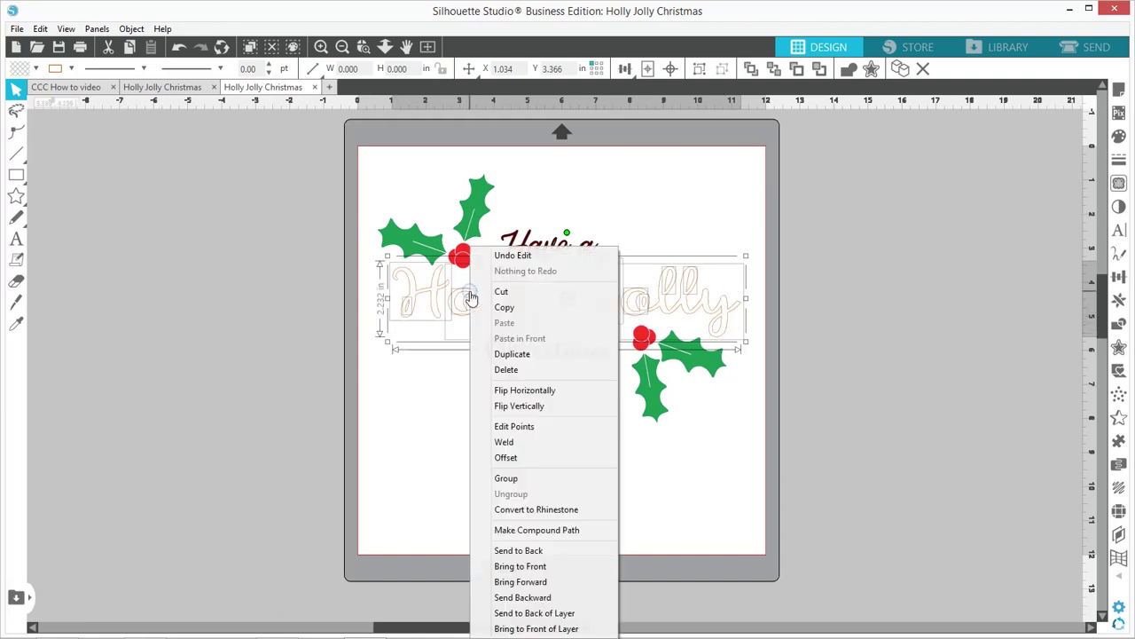
click(537, 531)
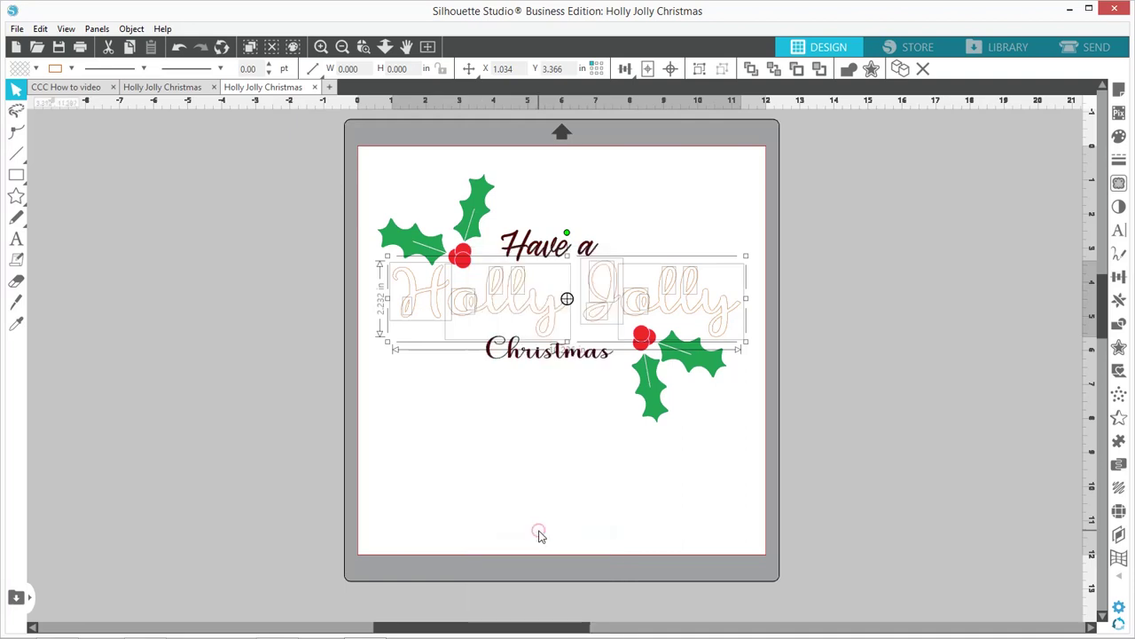
click(35, 69)
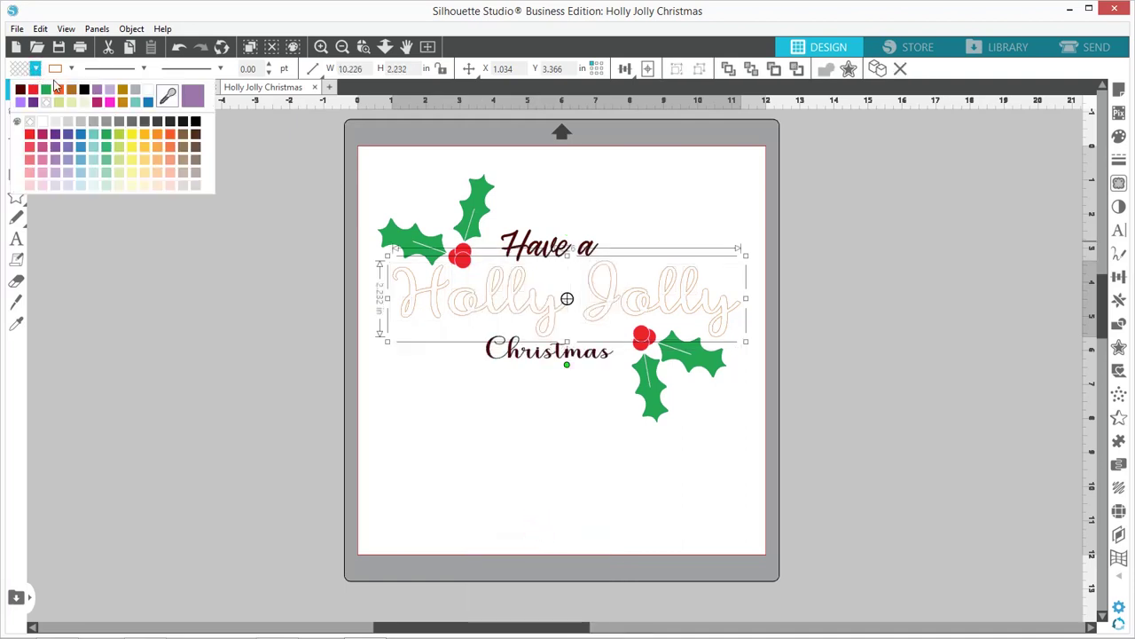
click(72, 91)
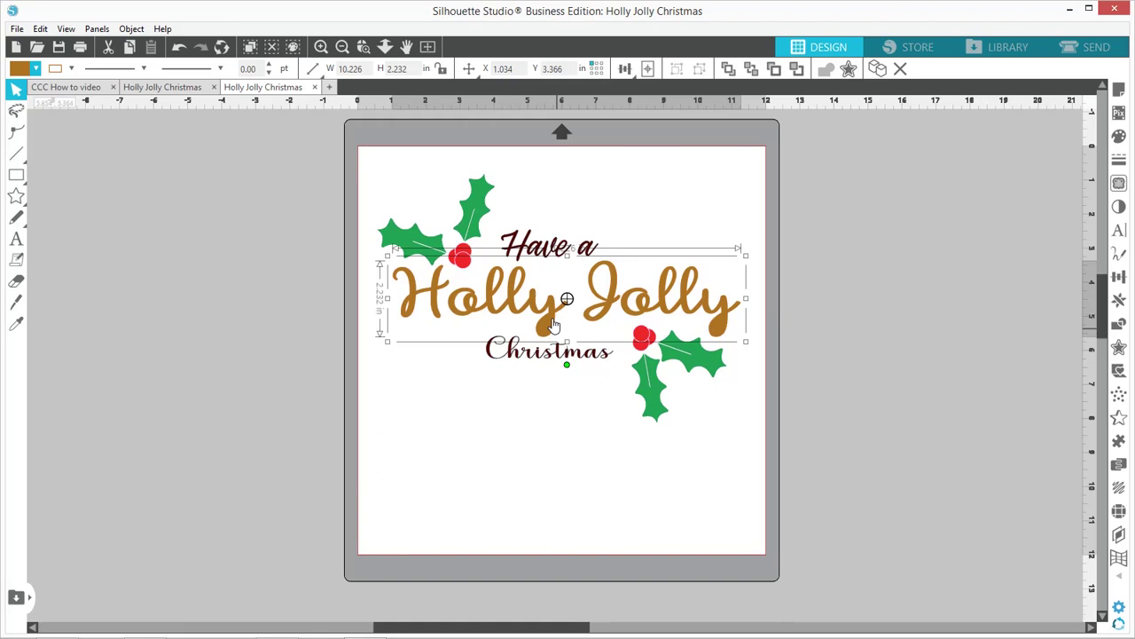
click(178, 49)
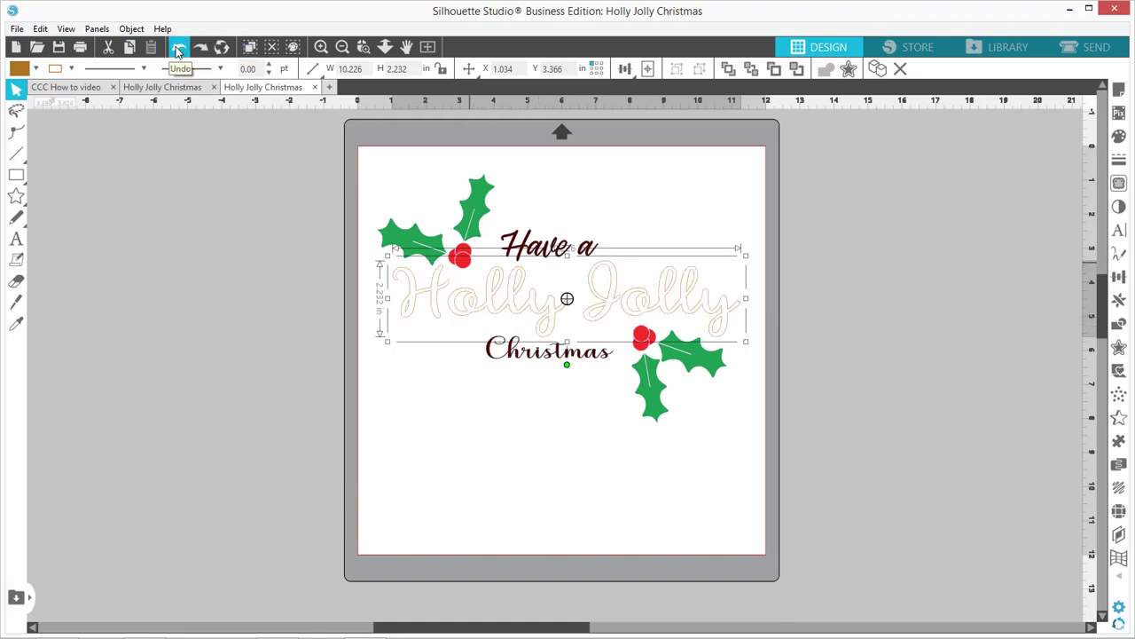
click(179, 49)
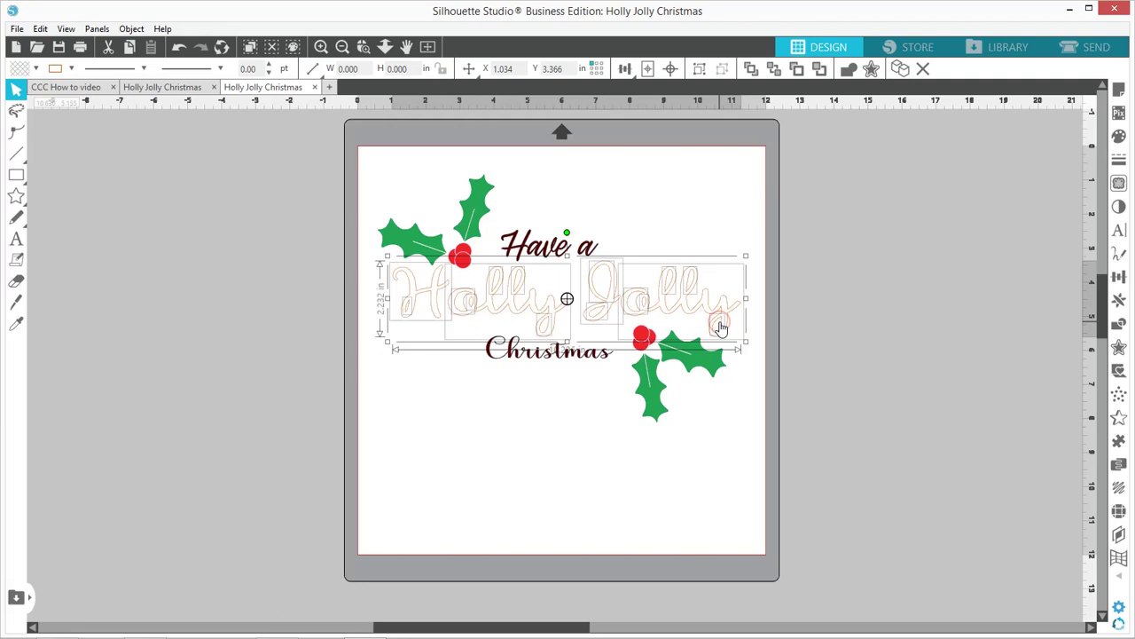
Combine the 'Holly Jolly' letters into one compound path and fill it gold.
right_click(720, 328)
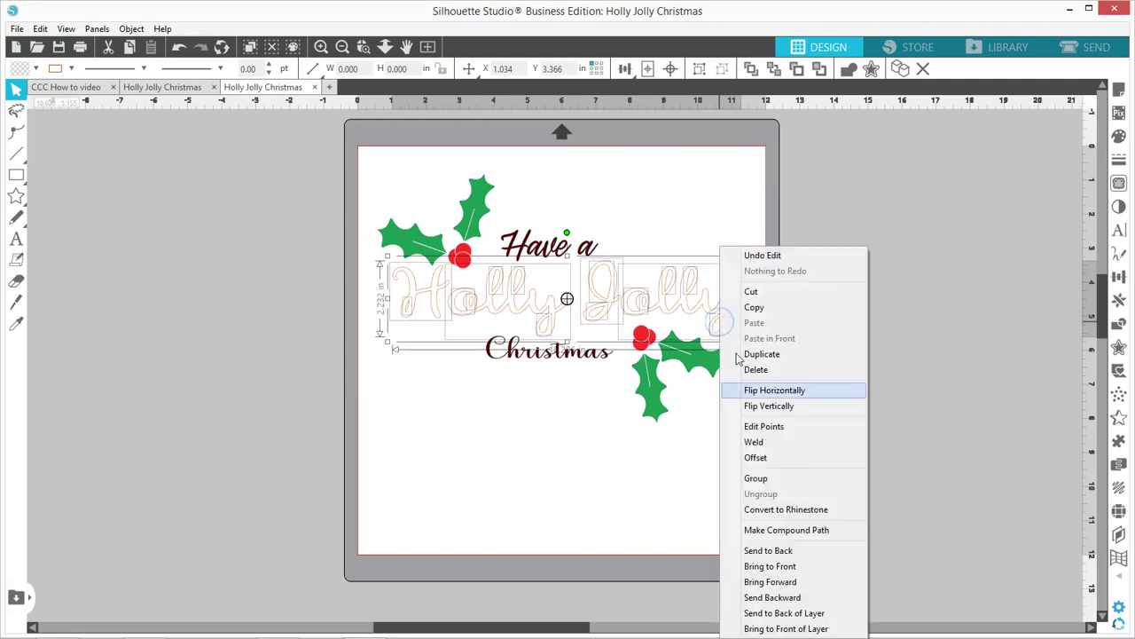
click(772, 530)
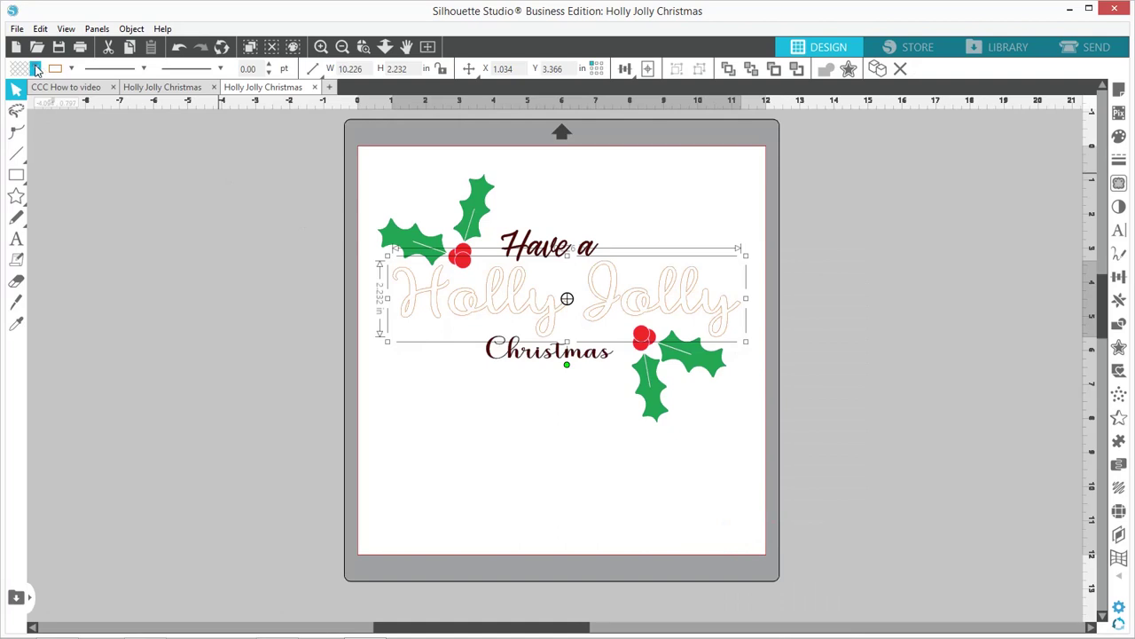
click(36, 69)
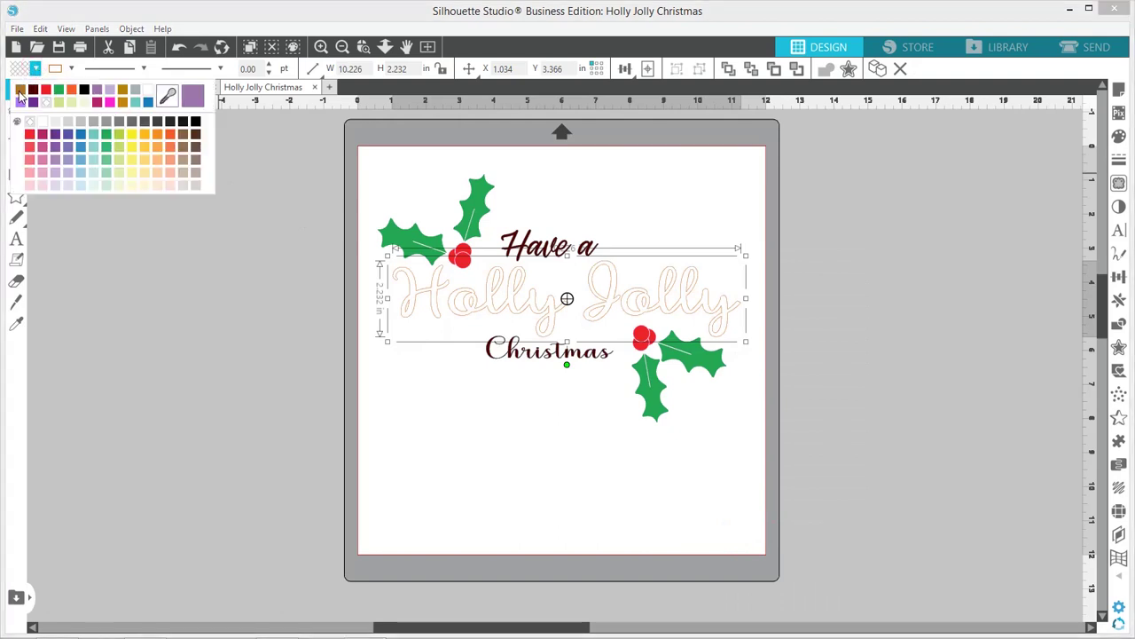
click(21, 90)
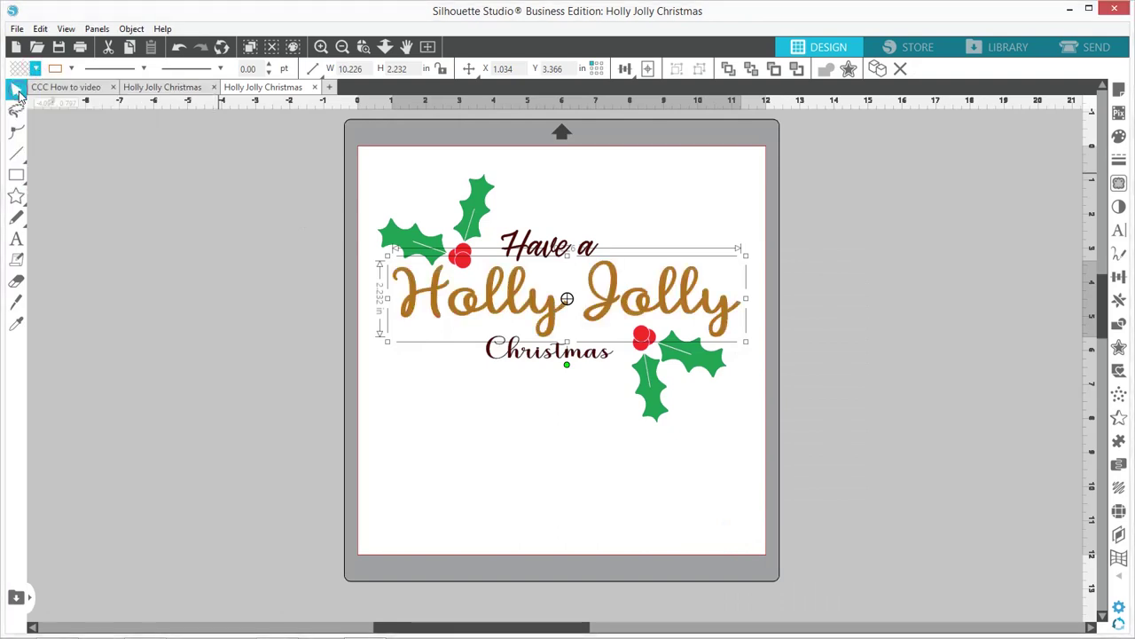
click(262, 385)
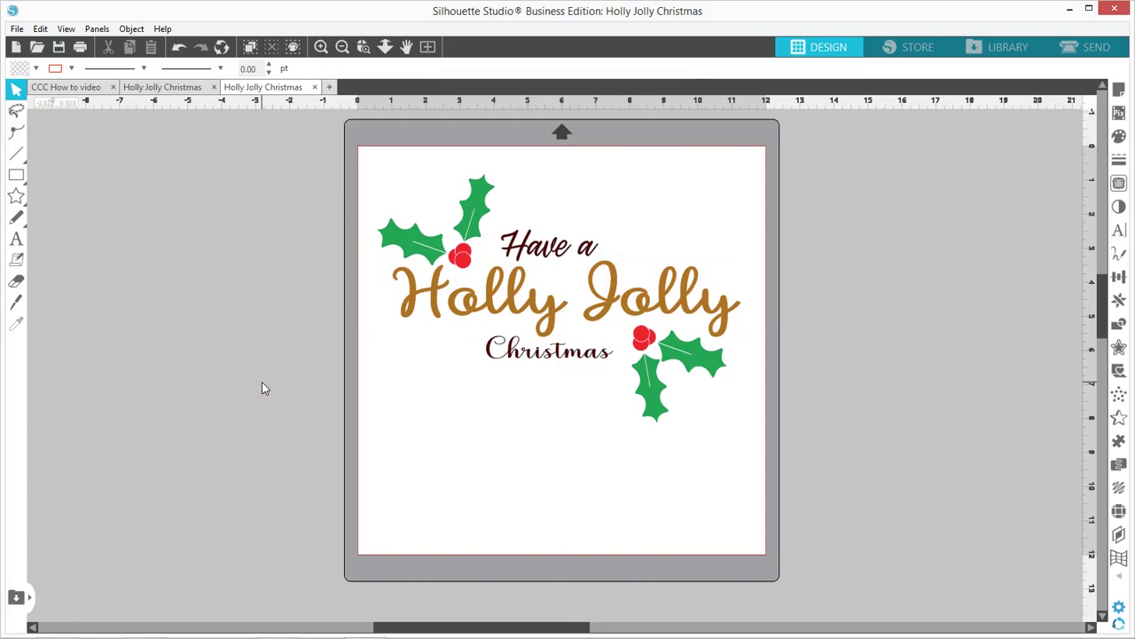
click(1081, 46)
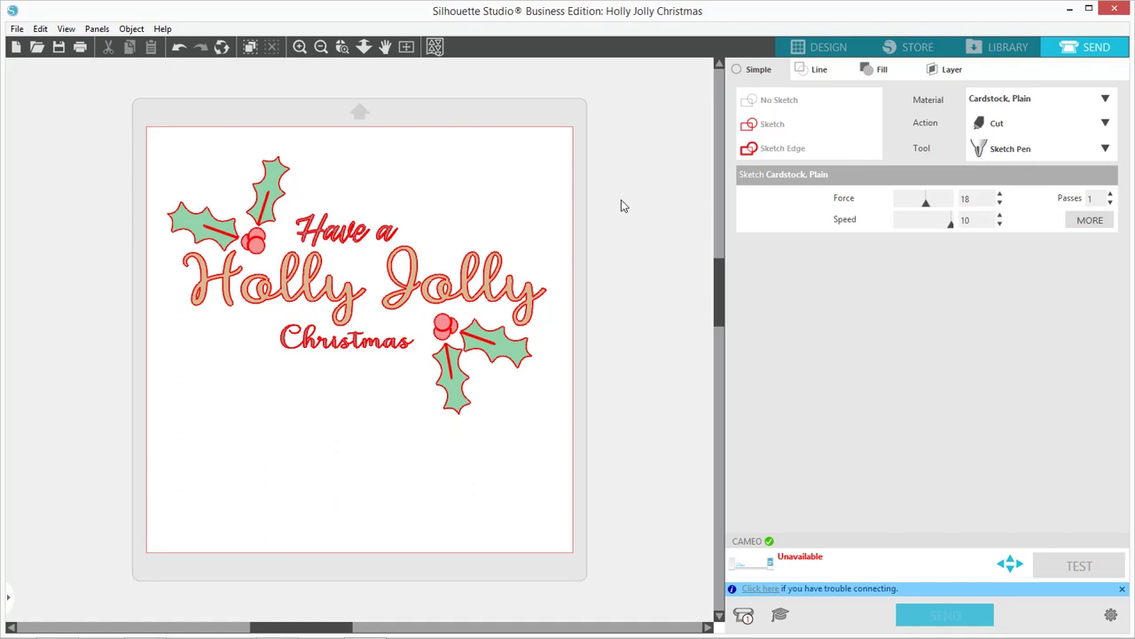
click(802, 52)
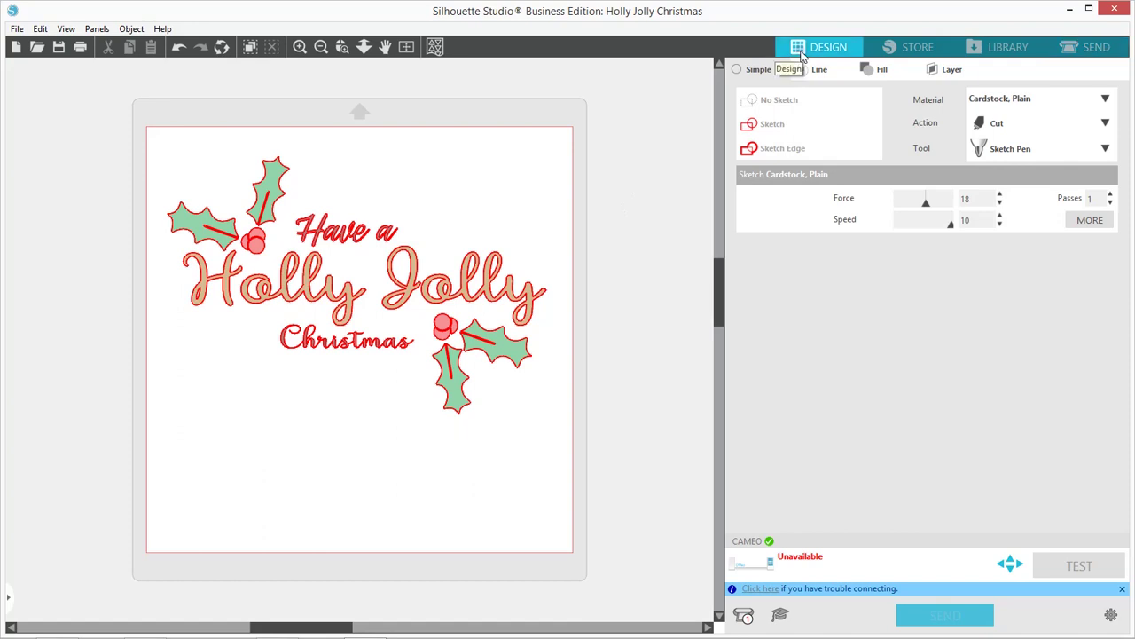